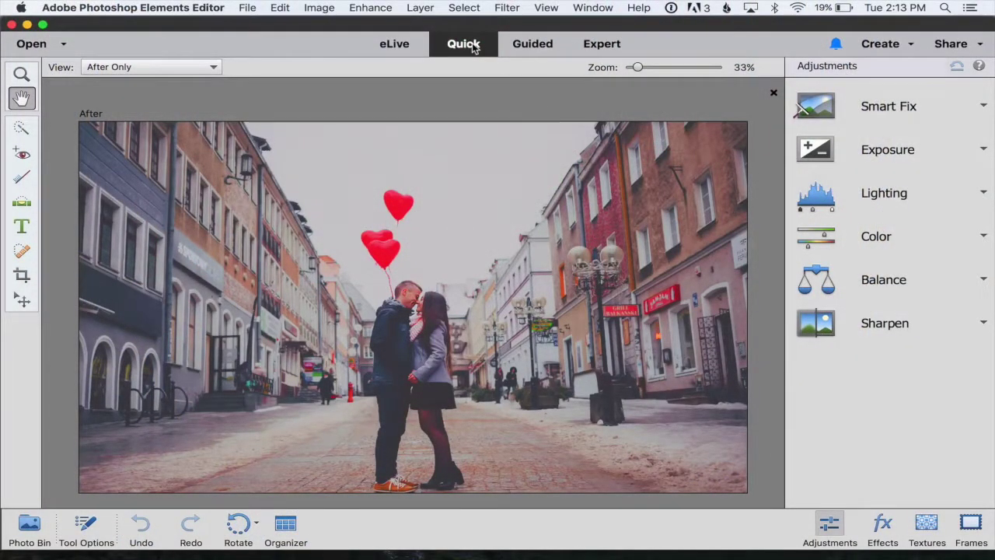
Select the Horizontal Type tool, set at Myriad Pro Regular, 100 pt
click(24, 231)
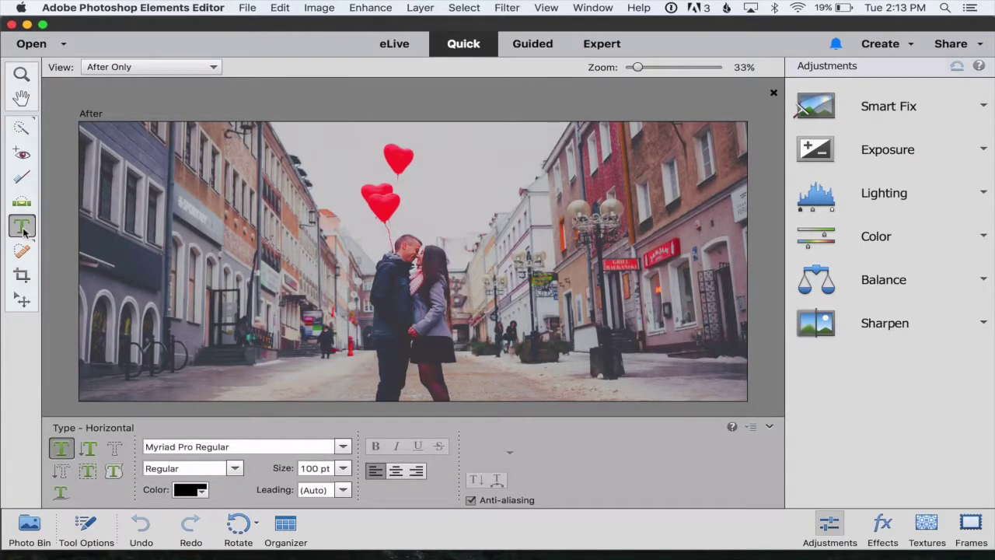
Search 'bhato' in the font field and choose bhatoshine Regular, keeping 100 pt
key(super+minus)
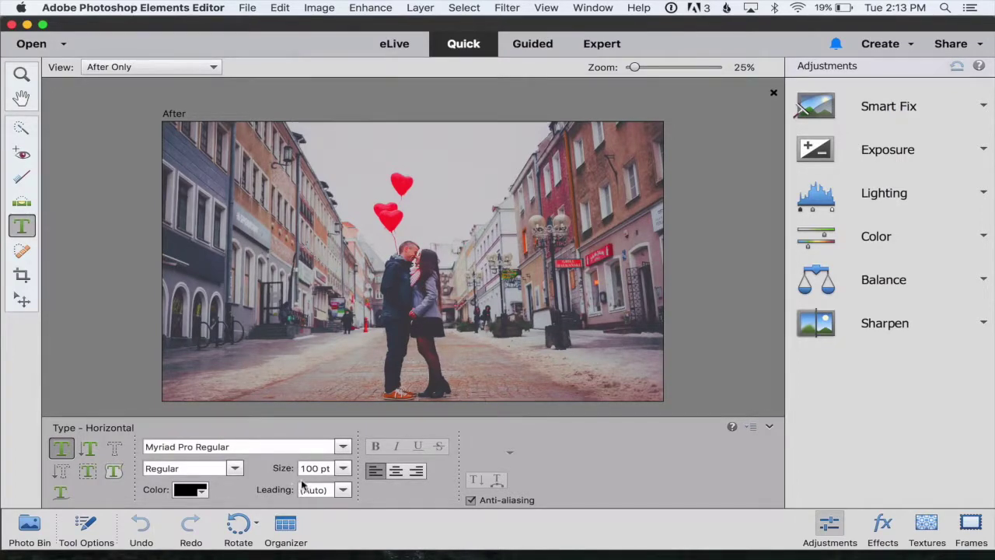
click(249, 446)
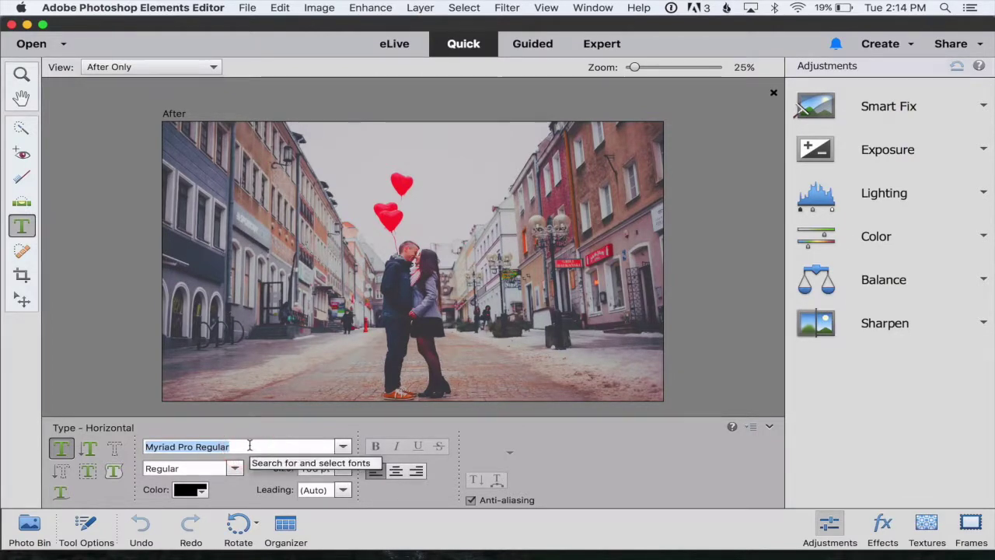
text(bhato)
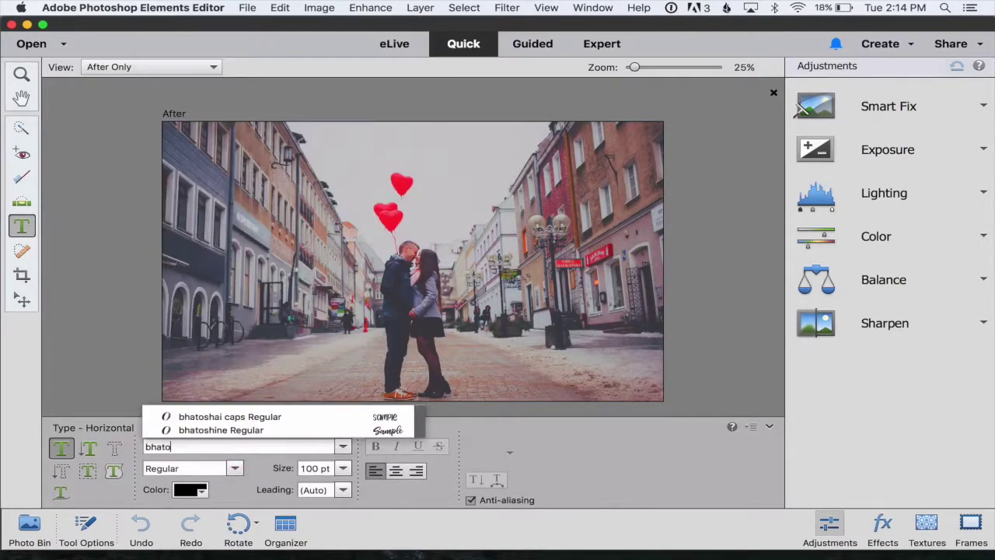
click(251, 430)
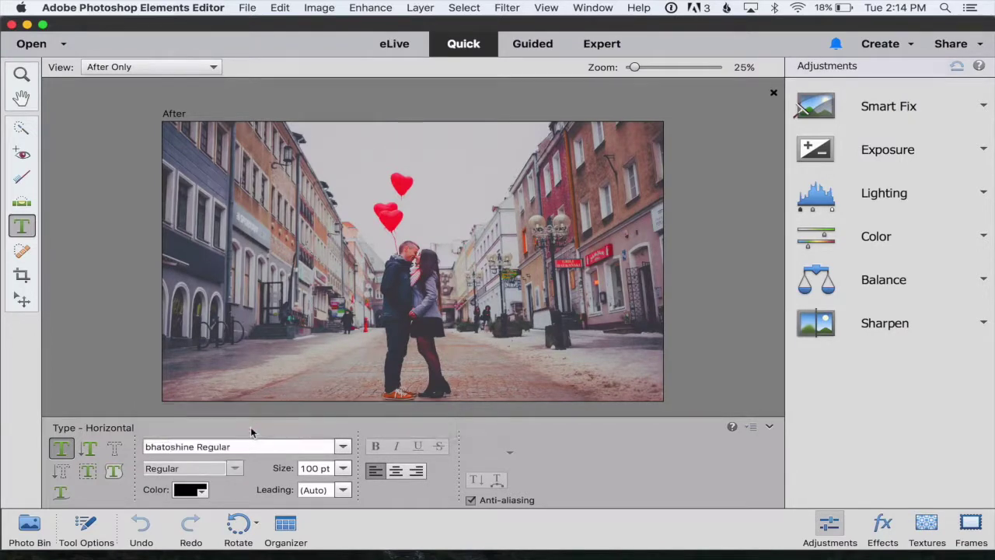
click(342, 448)
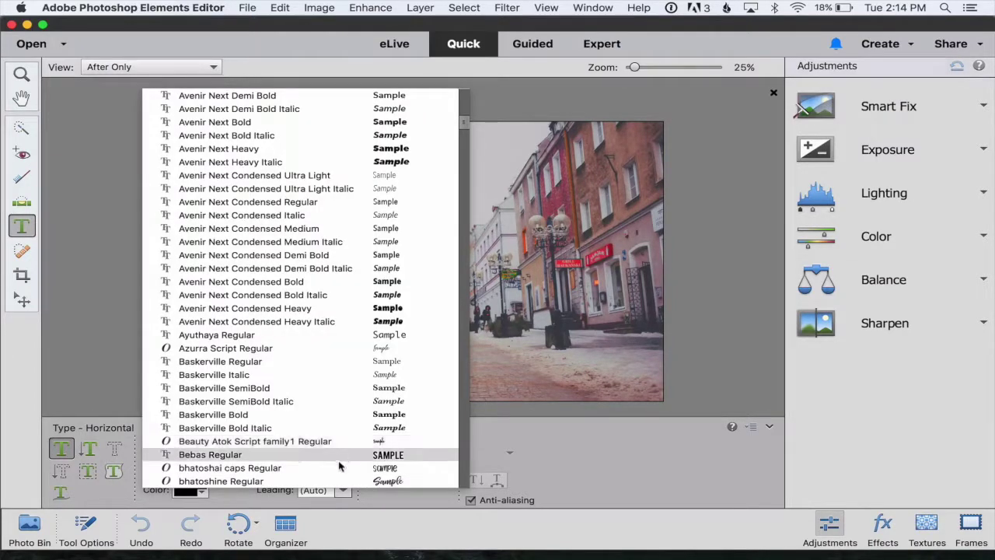
click(333, 480)
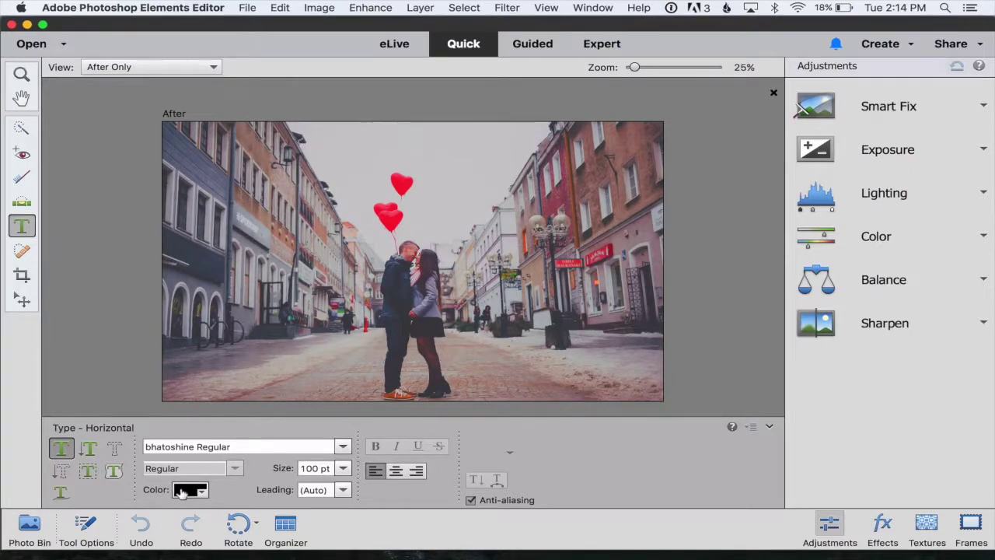
Pick pure white in the colour picker as the text colour and confirm it
click(183, 491)
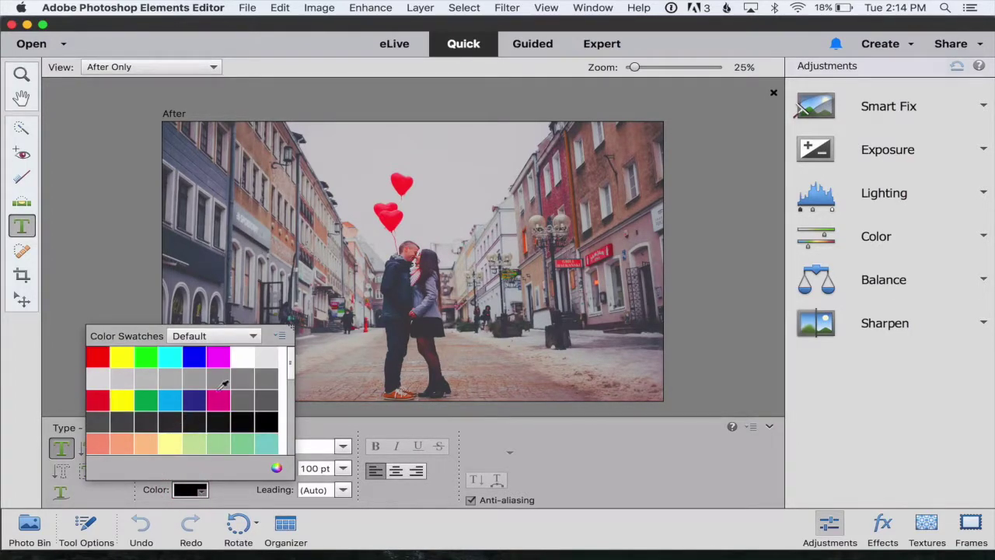
click(276, 468)
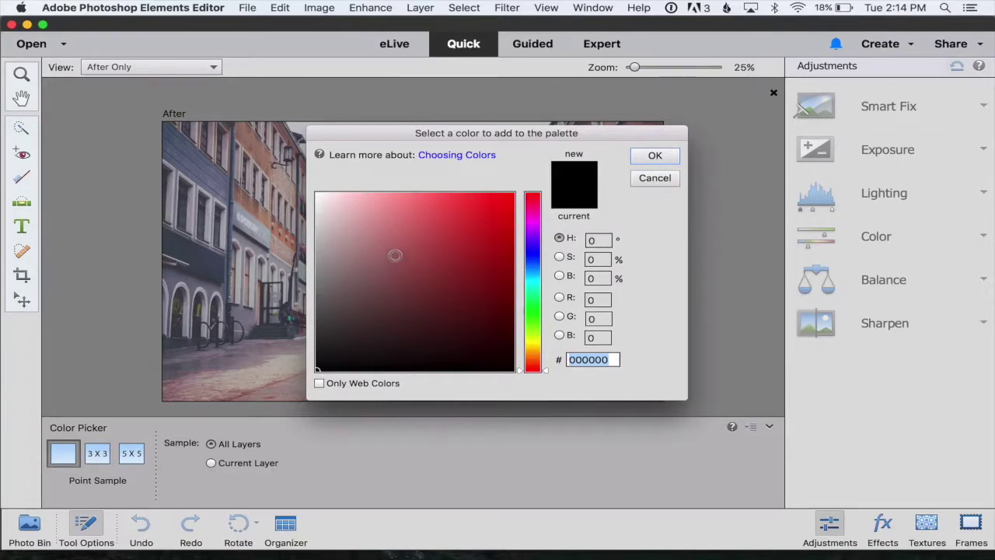
click(400, 216)
click(537, 243)
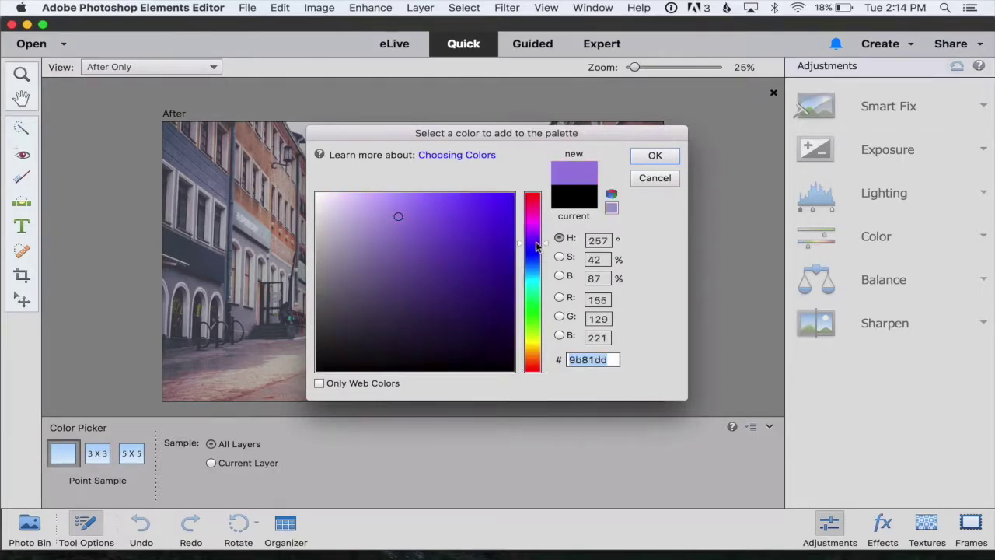
click(474, 274)
click(532, 319)
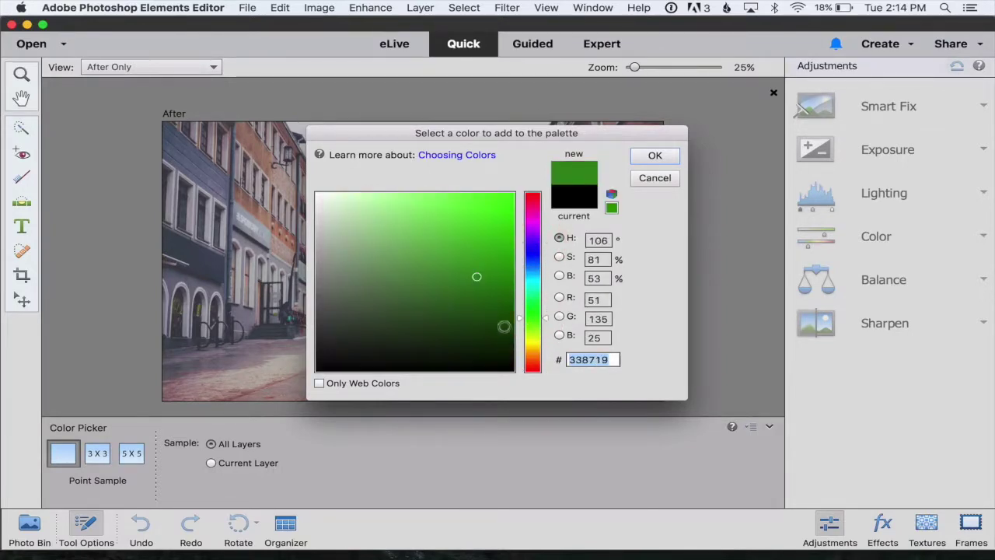
click(614, 359)
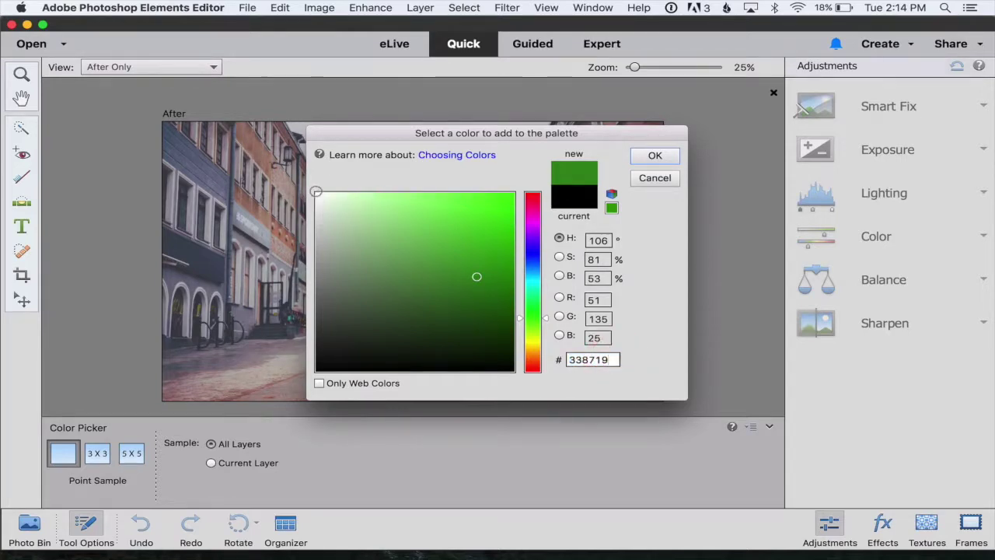
click(318, 194)
click(655, 155)
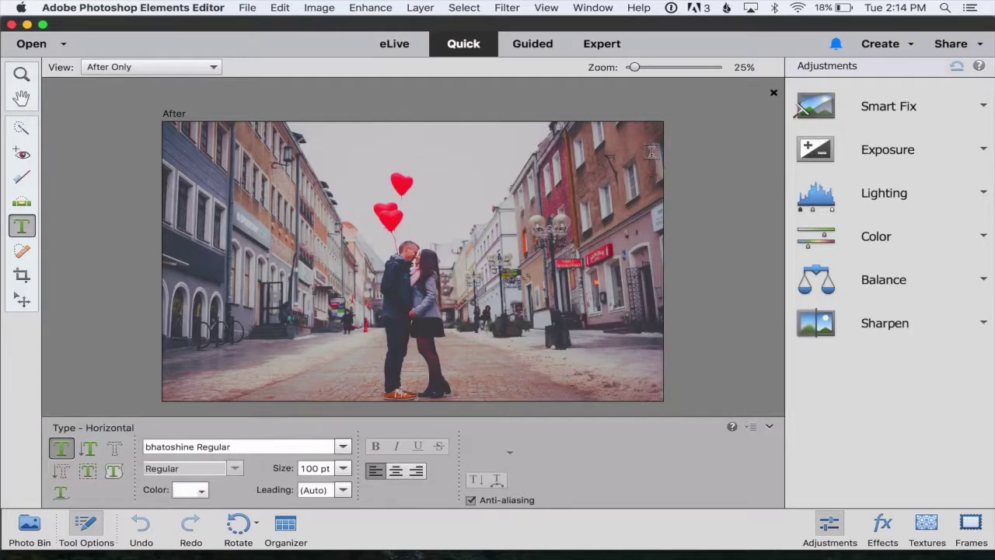
Keep the size at 100 pt and type 'always' right of the couple
click(342, 468)
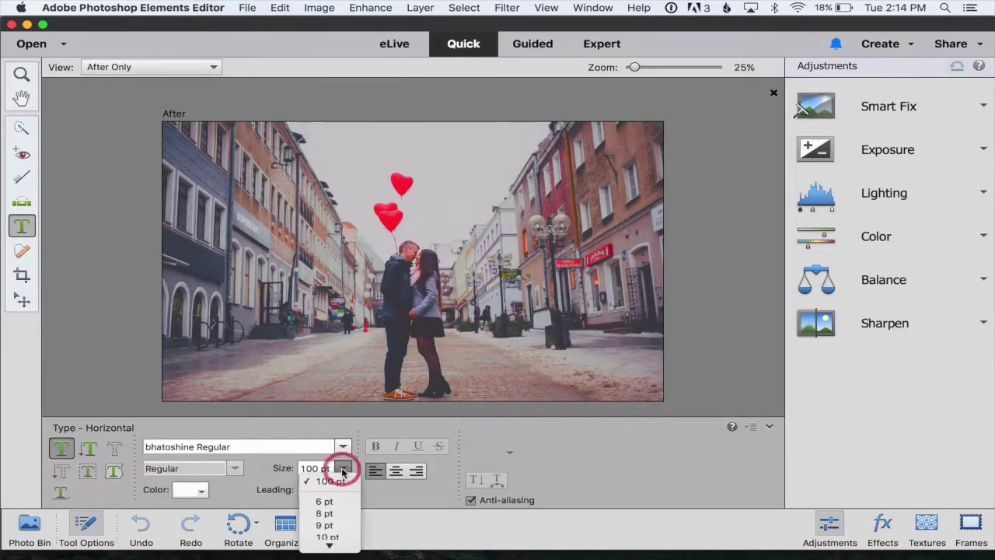
click(342, 469)
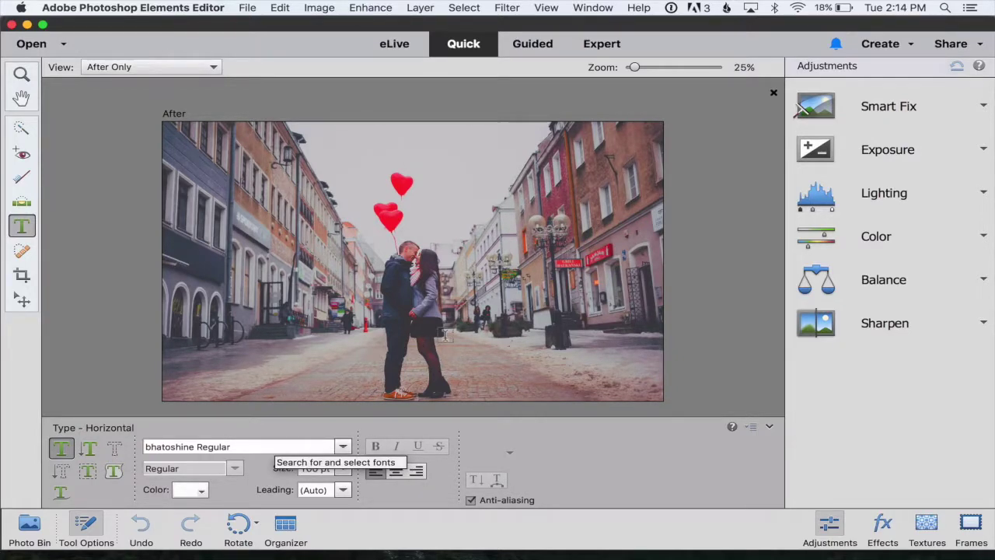
click(472, 343)
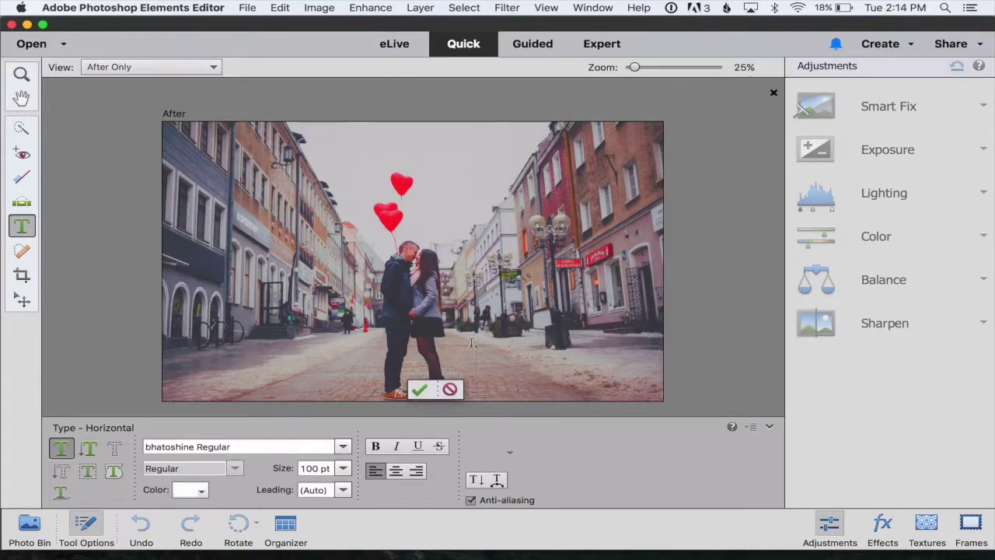
text(always)
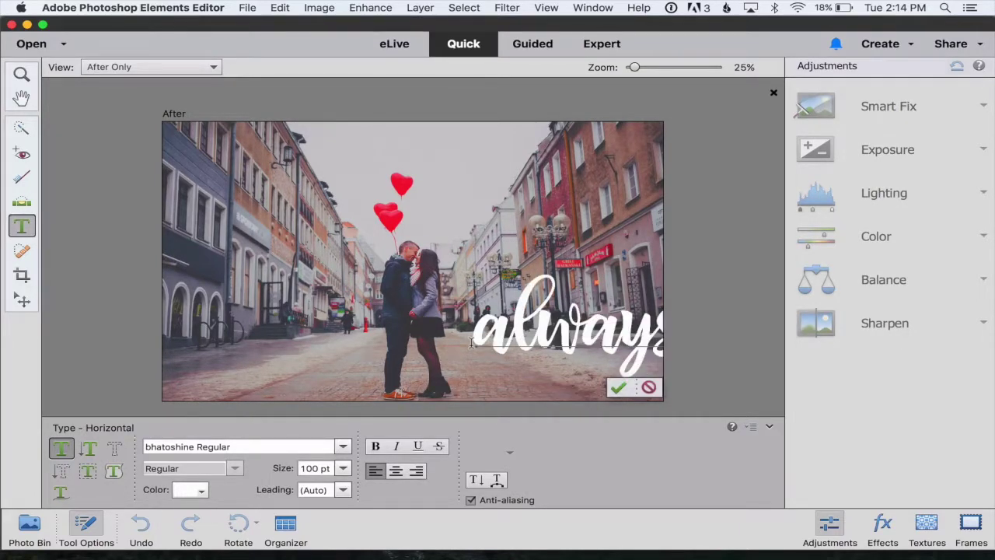
Commit 'always', move it beside the couple, and scale it down to 38.13%
click(617, 386)
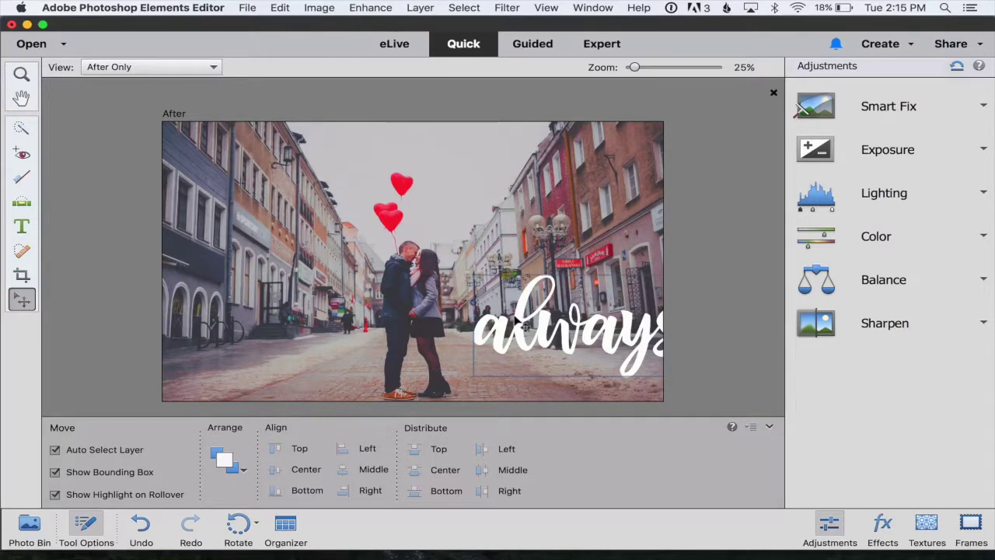
drag(525, 327, 480, 336)
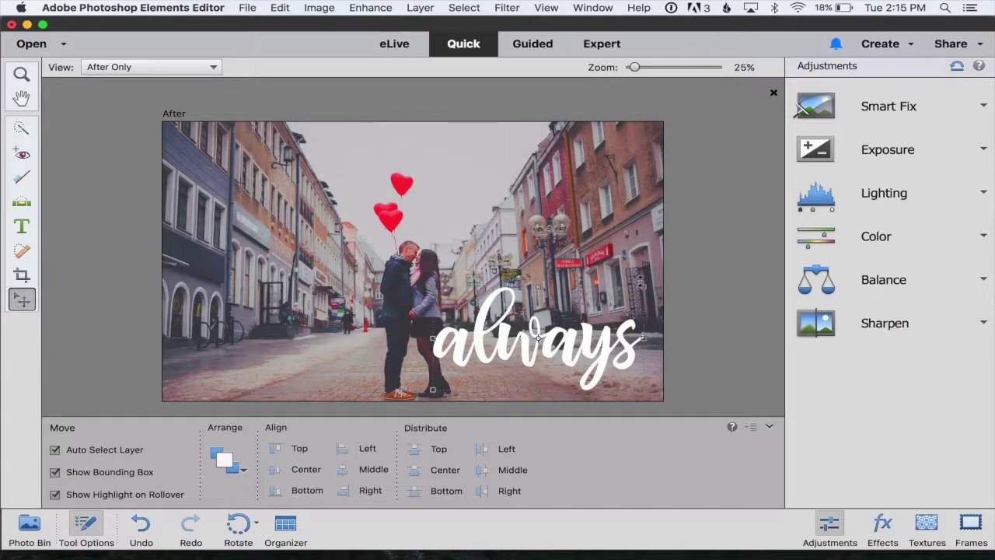
drag(641, 286, 507, 344)
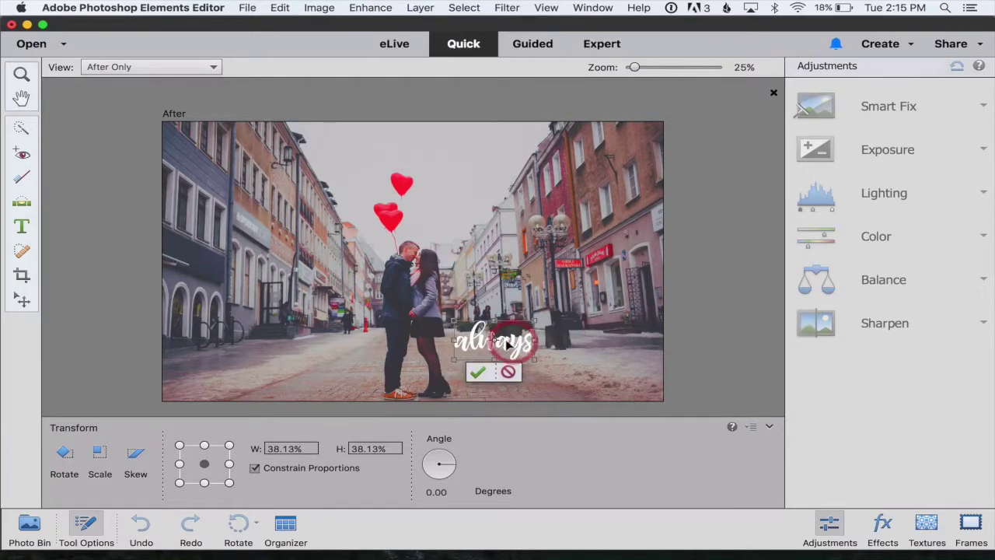
click(477, 371)
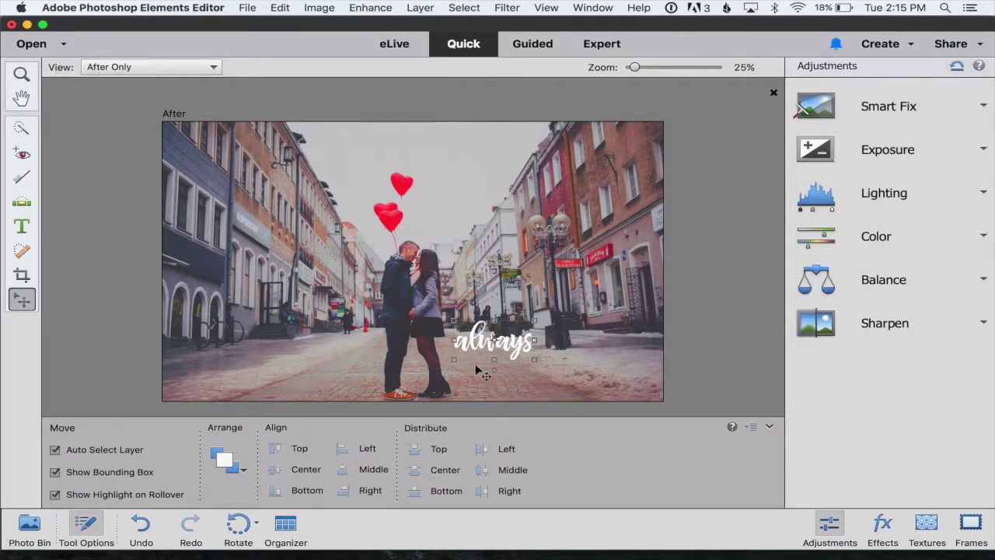
Type 'forever' below 'always' and commit it
key(t)
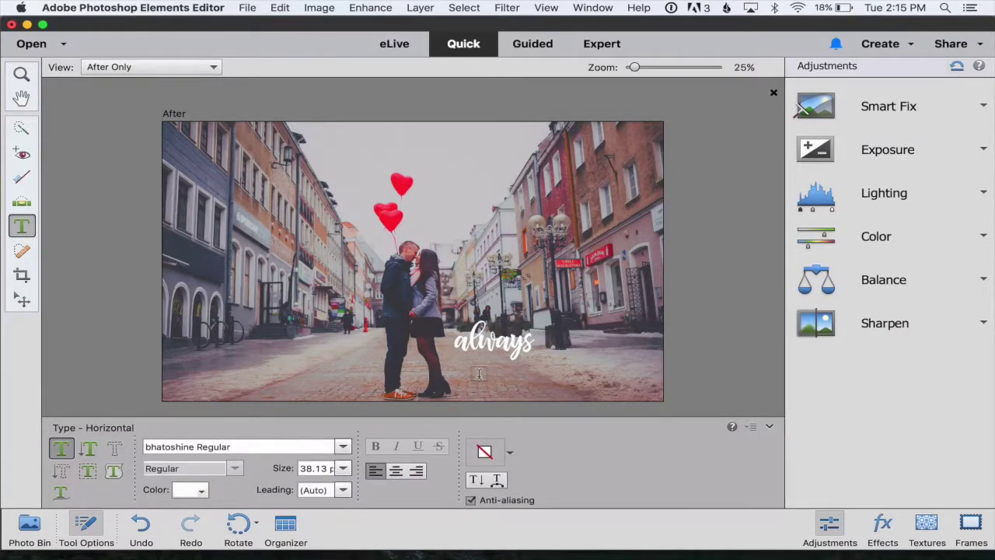
click(479, 375)
text(forever)
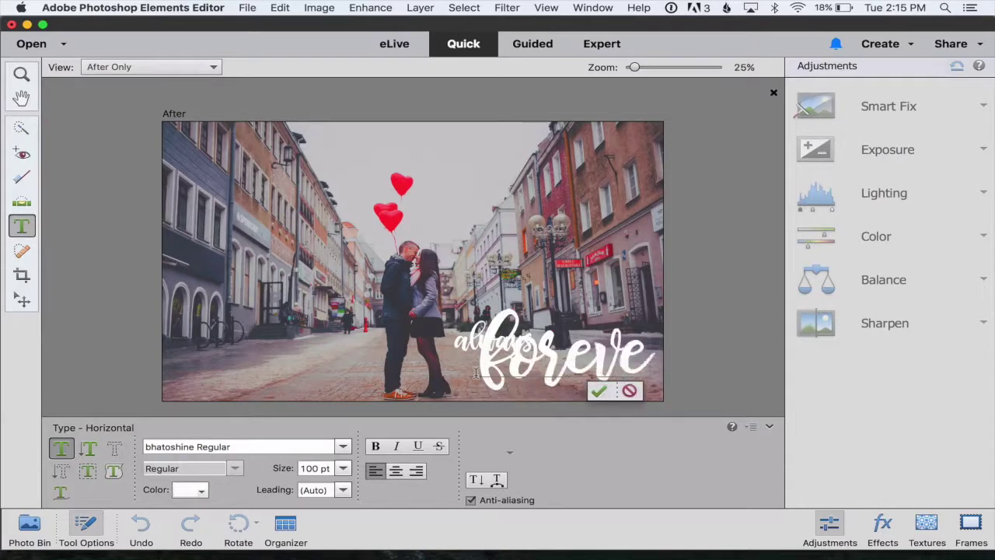
click(618, 390)
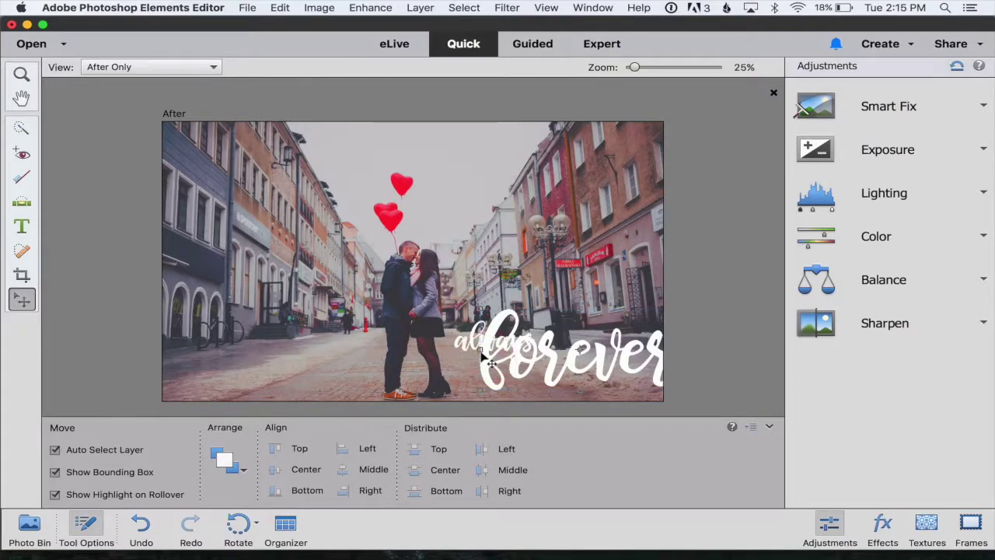
Scale 'forever' down to 55.22%, then select the word with the Type tool for editing
drag(486, 323, 497, 368)
click(515, 390)
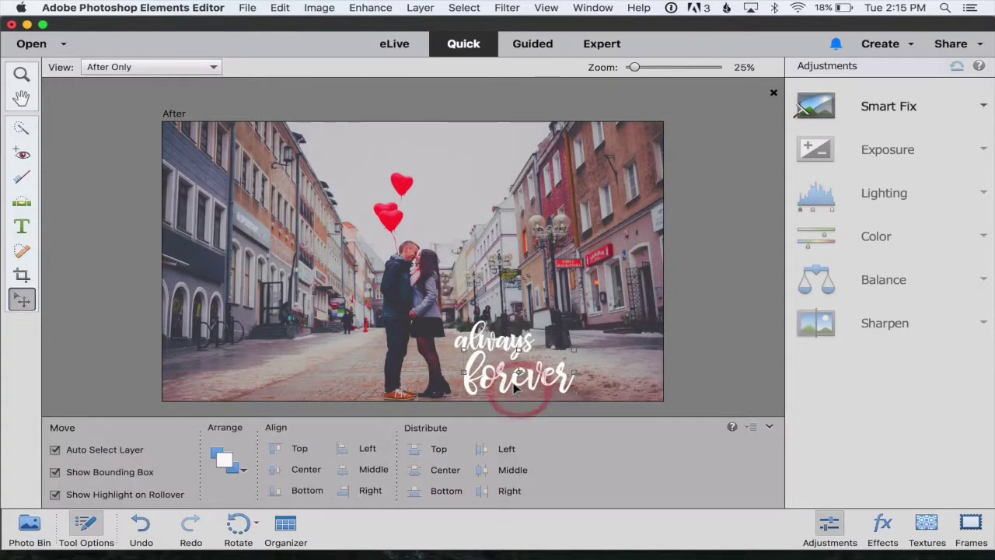
key(t)
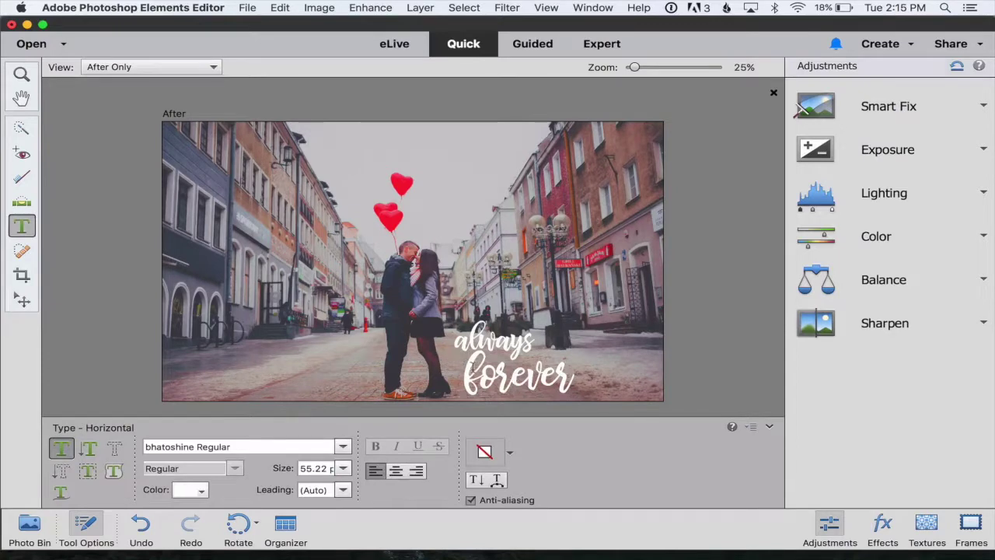
drag(465, 369, 578, 378)
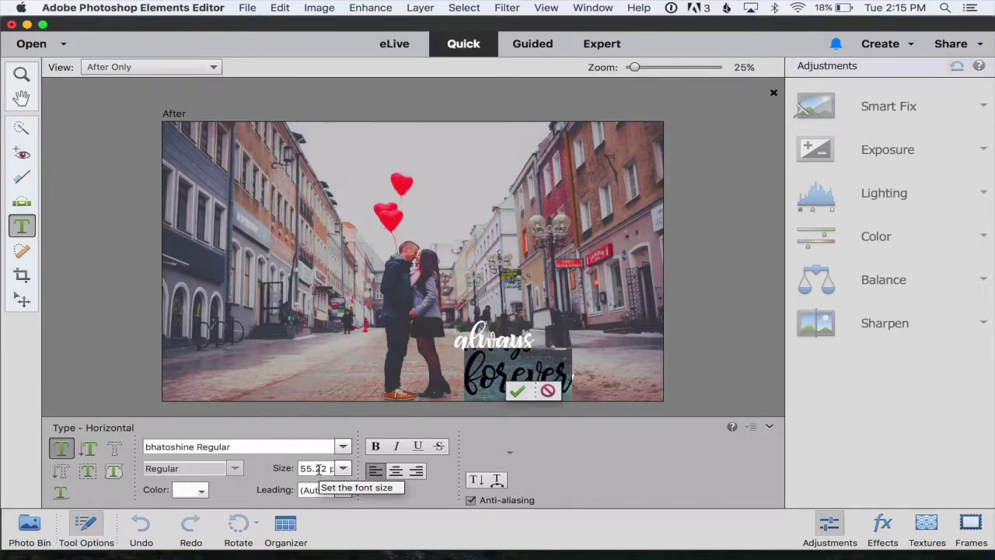
Commit 'forever', type 'and', and set it in Bebas Regular
click(515, 391)
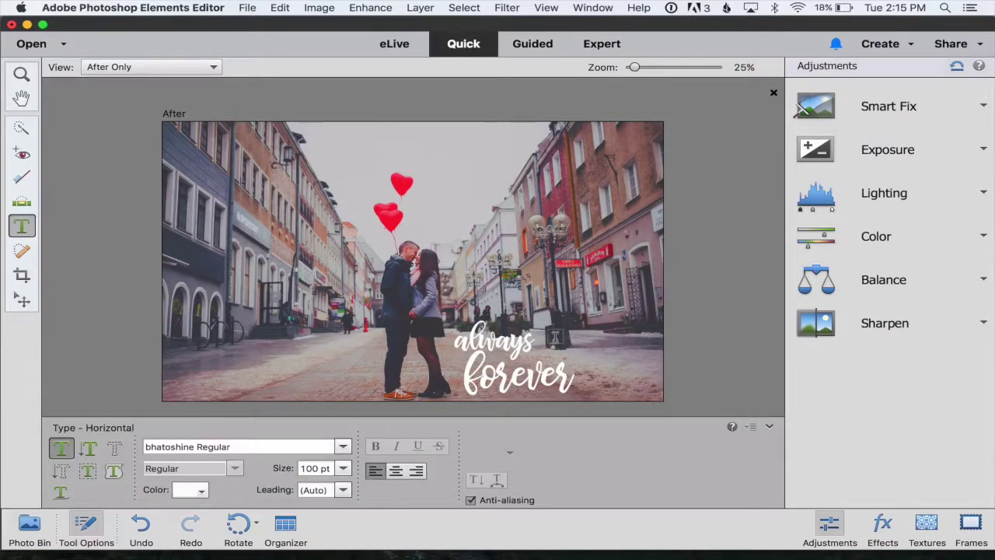
click(553, 336)
text(and)
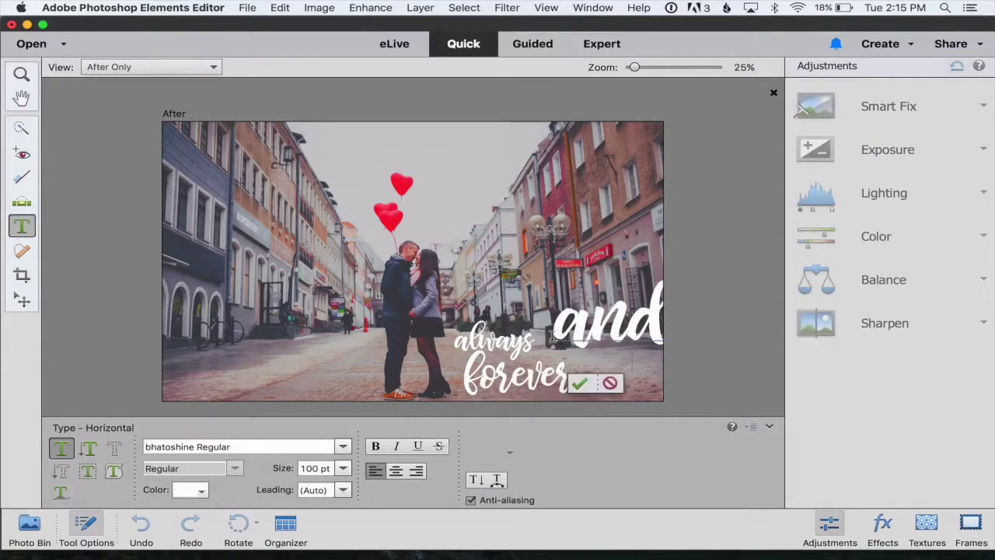
drag(553, 330, 687, 331)
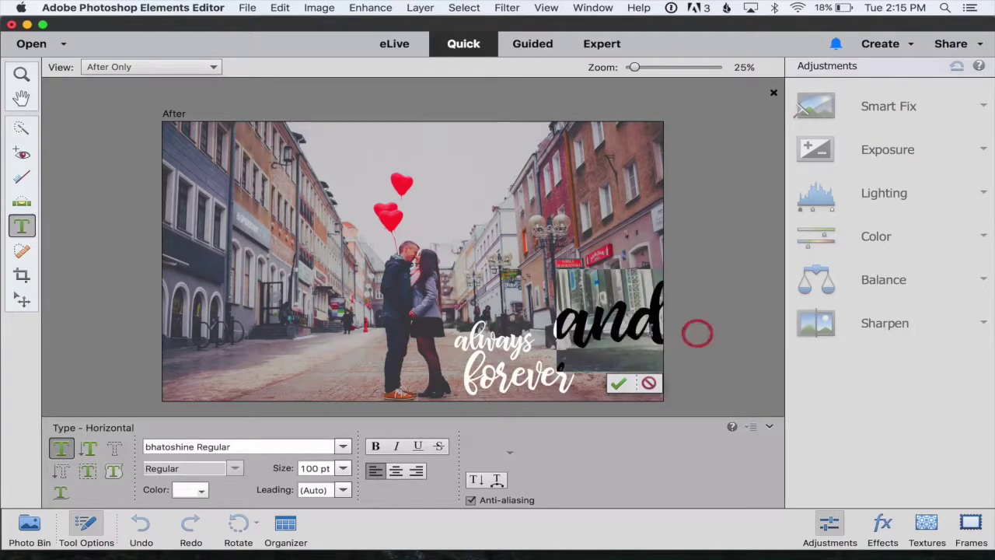
click(226, 446)
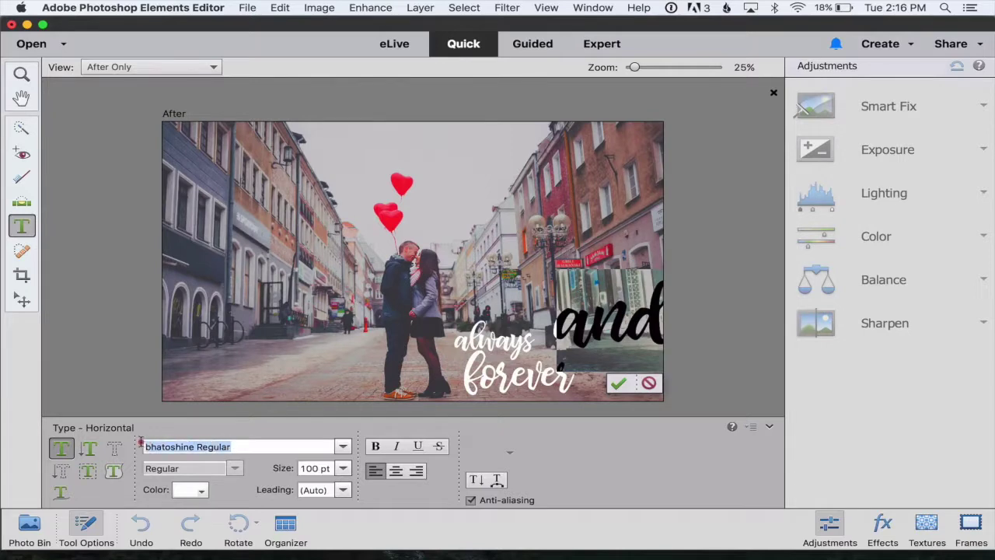
text(beb)
click(205, 430)
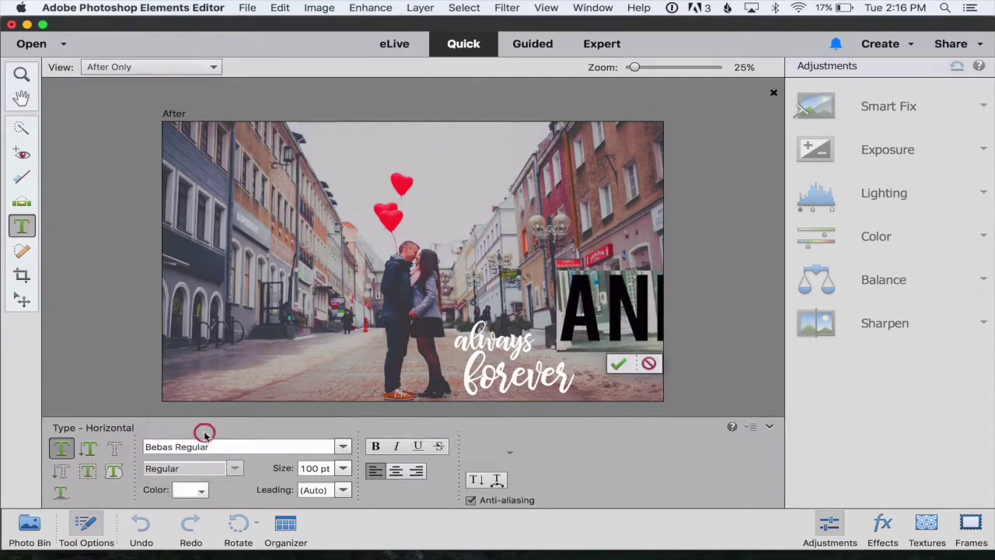
Commit 'AND' and scale it to 21.02% beside 'always'
click(619, 363)
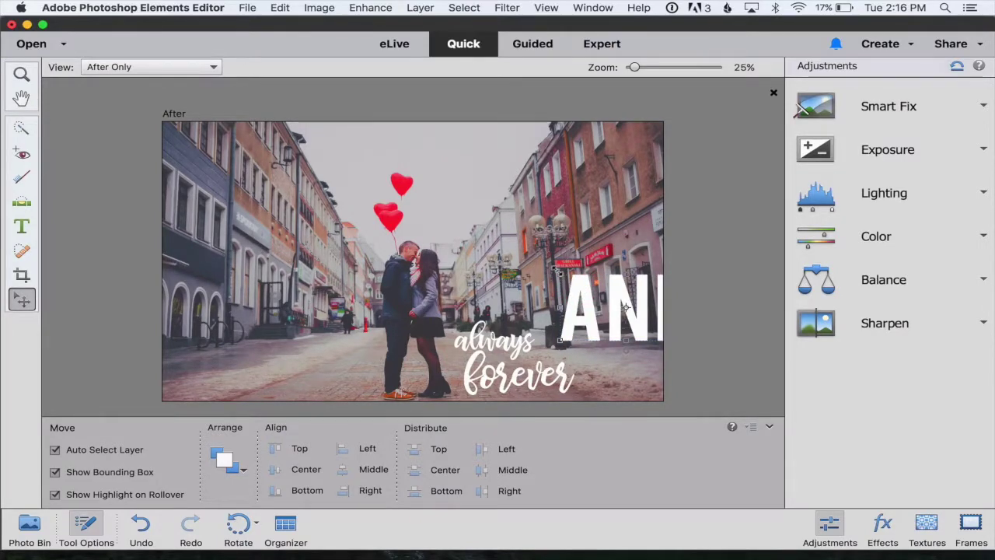
drag(566, 299, 579, 328)
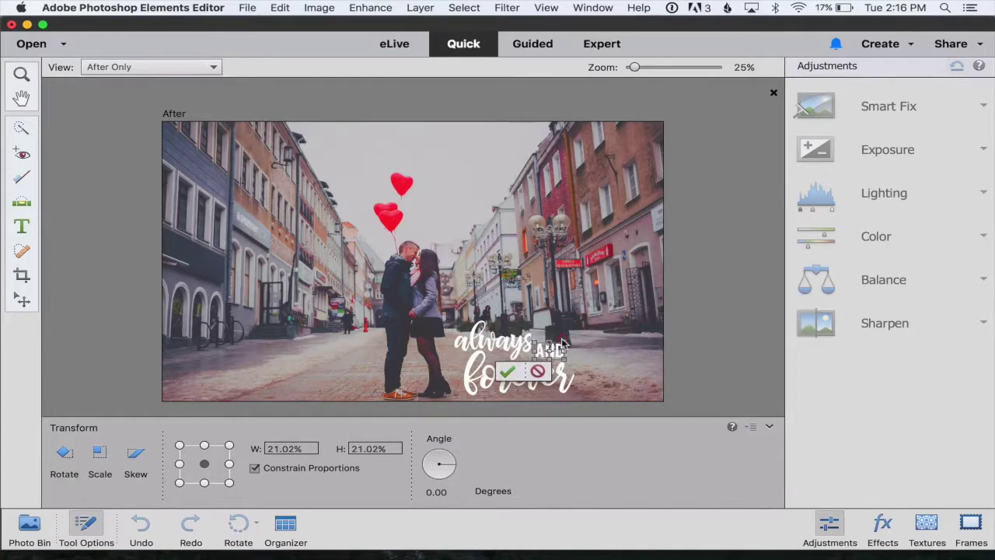
click(503, 373)
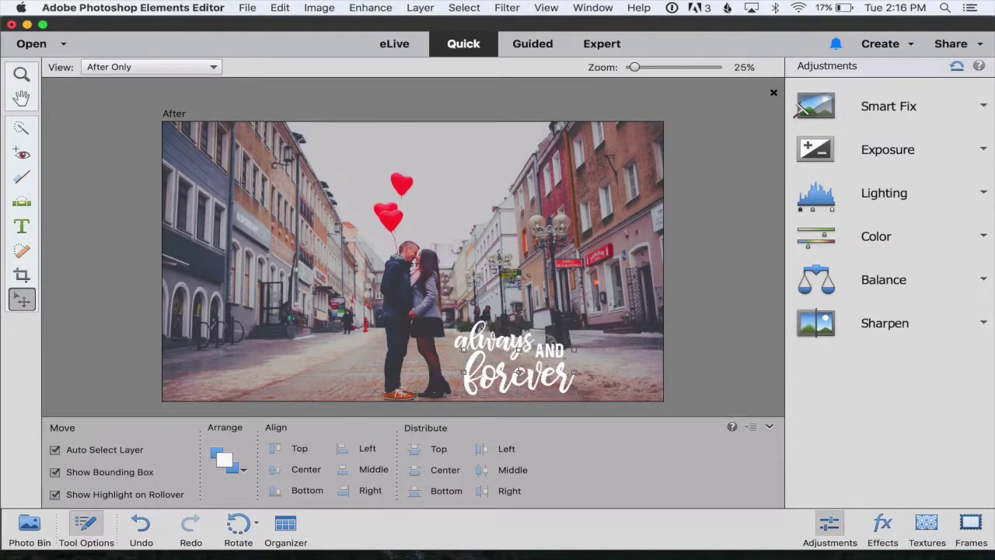
Resize 'AND' and nudge it beside 'always' to finish the 'always AND forever' caption
click(510, 334)
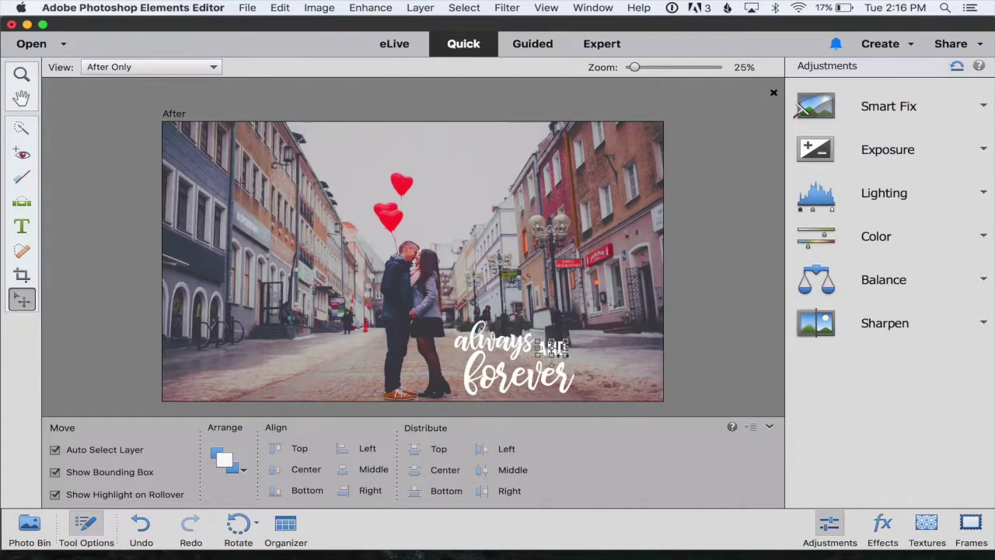
mouse_move(558, 347)
mouse_down()
mouse_move(566, 368)
mouse_move(604, 350)
mouse_move(552, 348)
mouse_up()
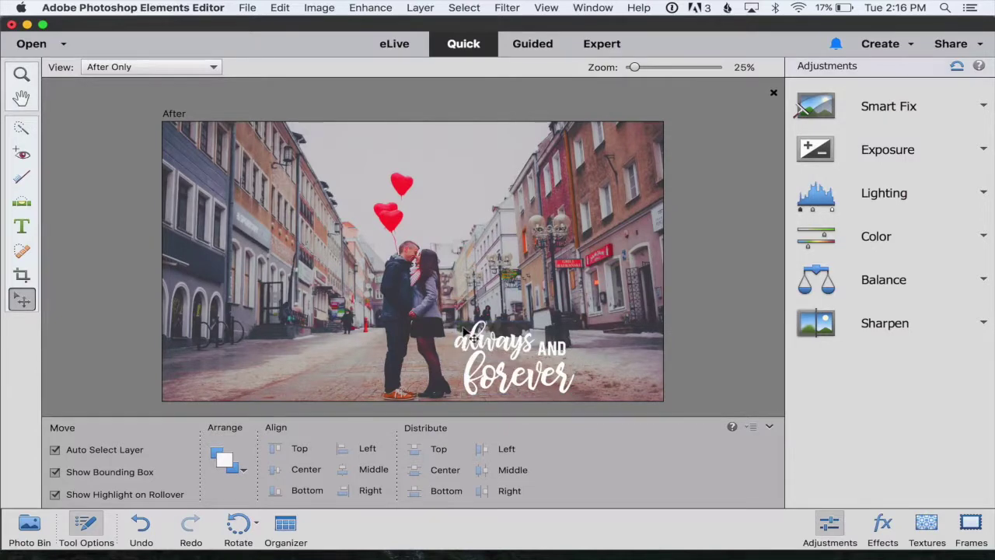
click(465, 332)
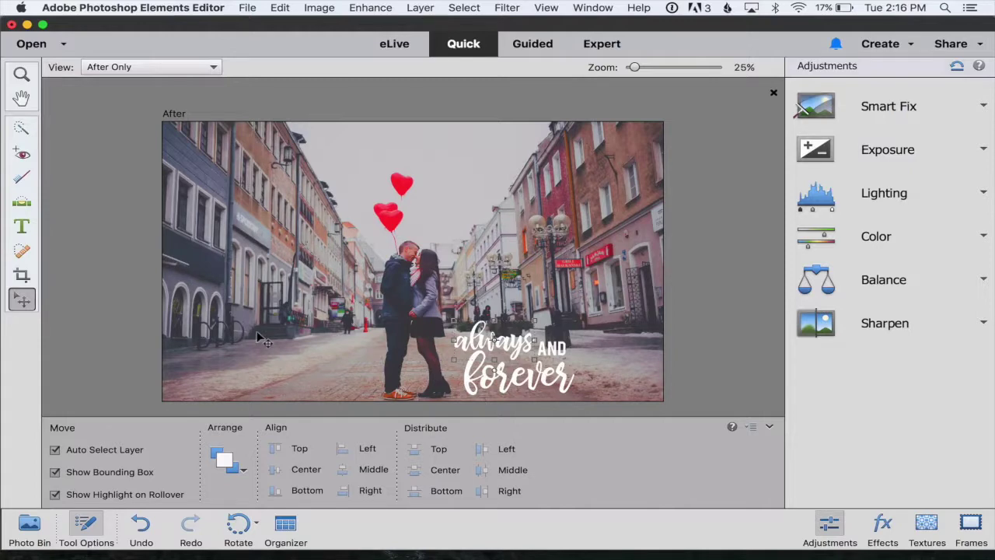
click(253, 6)
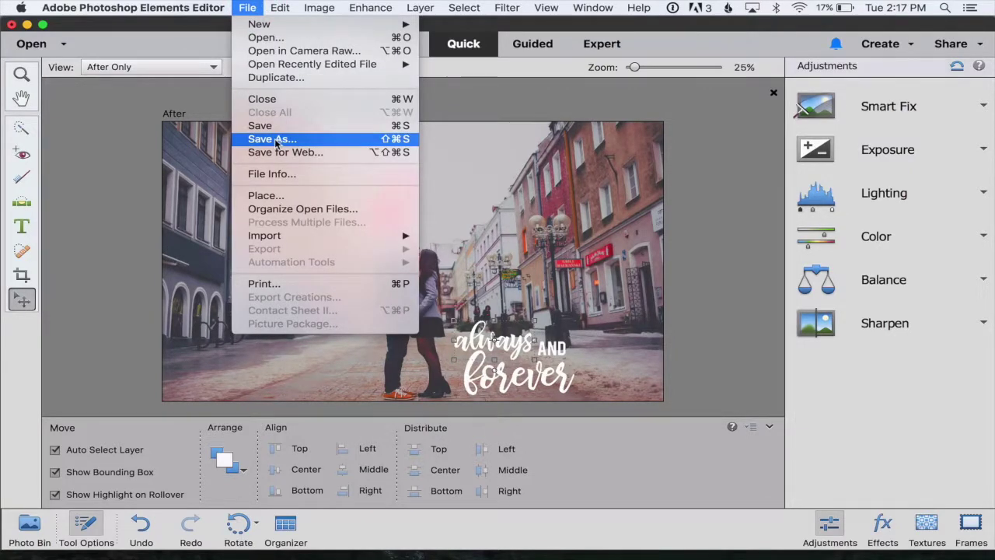
click(141, 224)
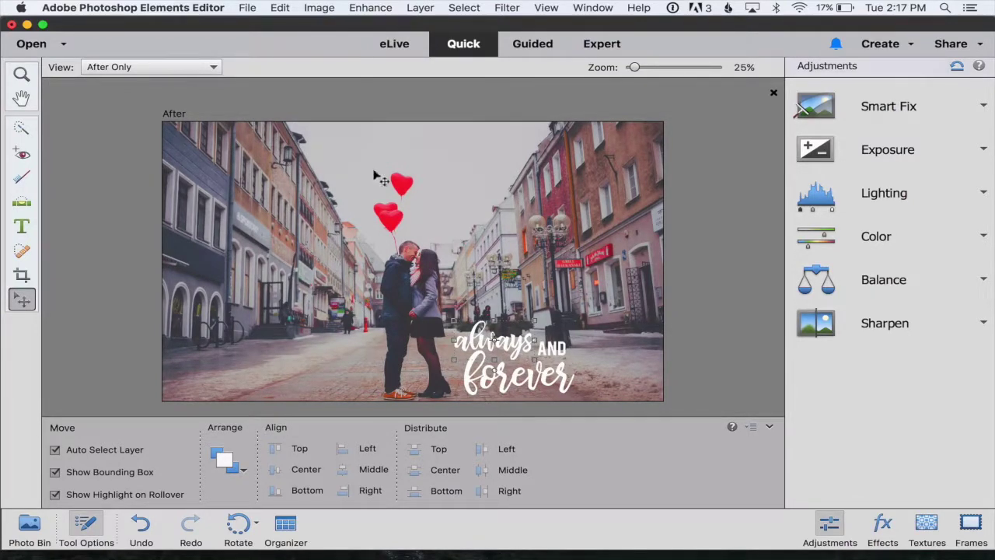
click(978, 45)
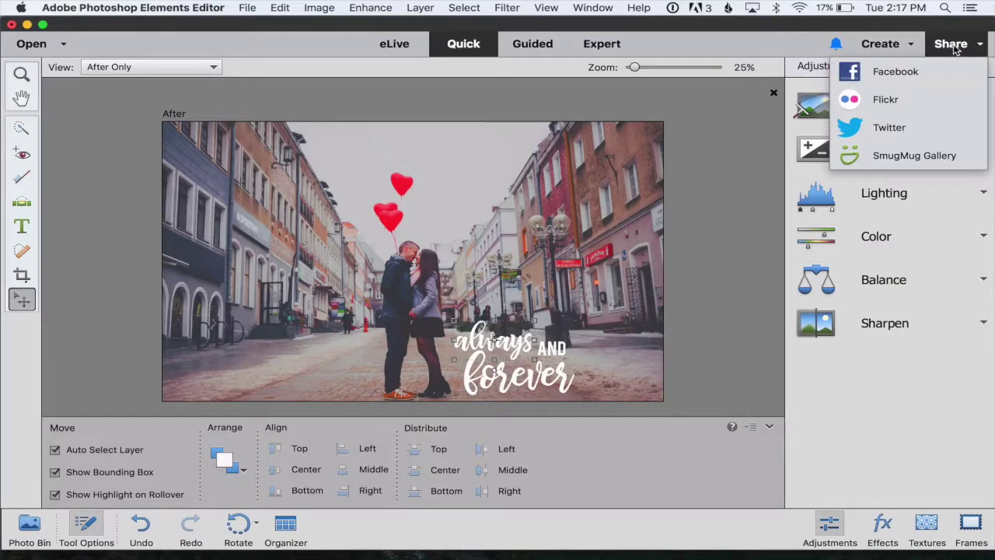
click(954, 47)
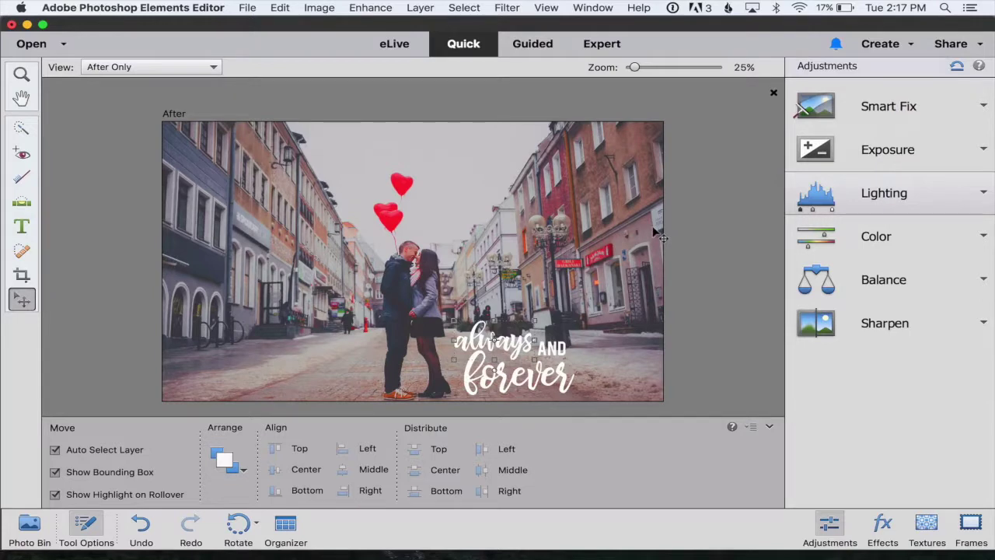
click(600, 45)
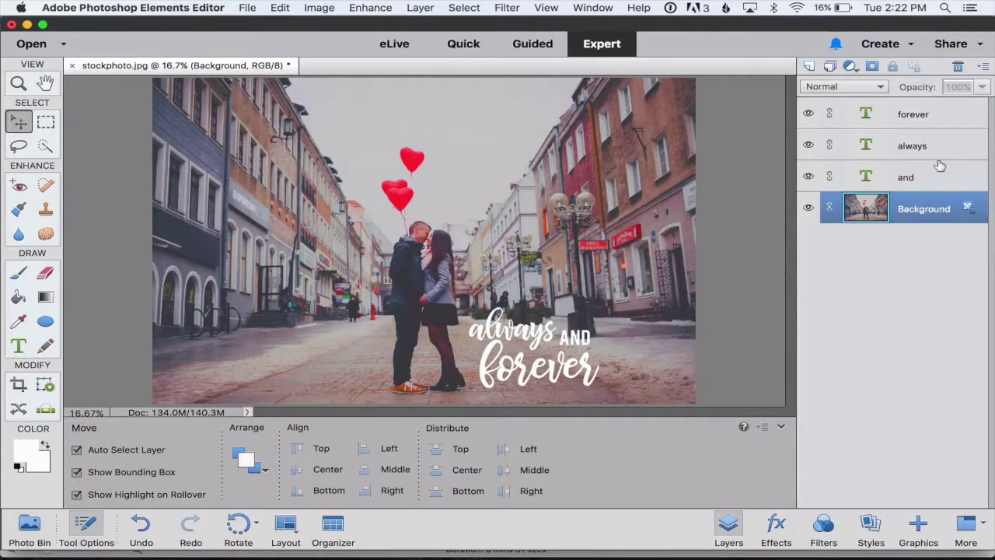
Unlock the Background layer, converting it into Layer 0
click(968, 209)
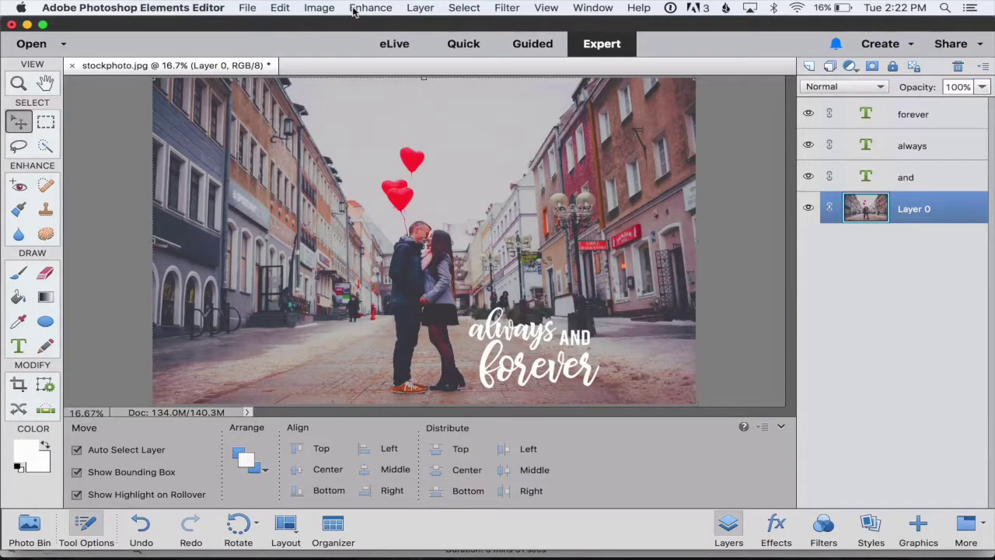
Set the canvas size to 14 x 11 inches and zoom out to view it
click(324, 9)
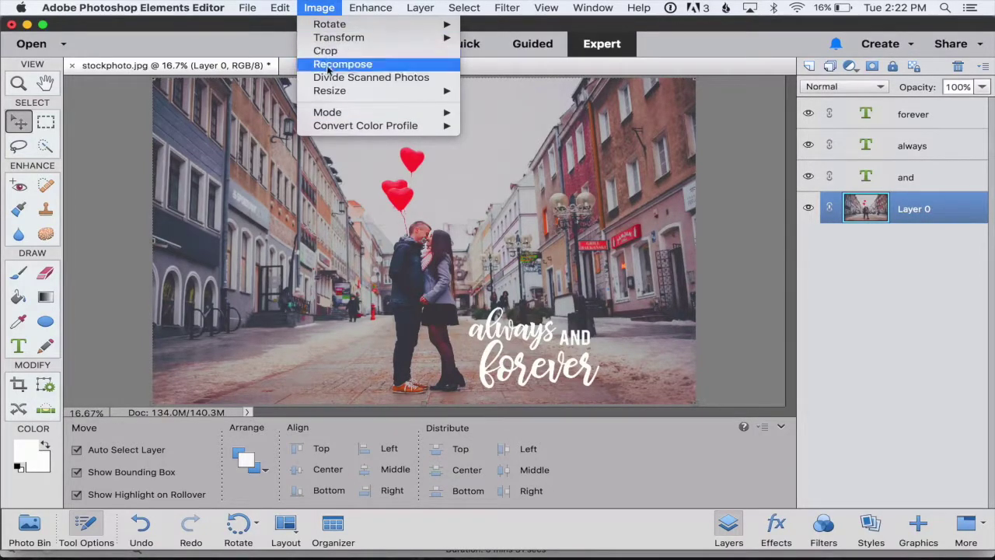
mouse_move(330, 92)
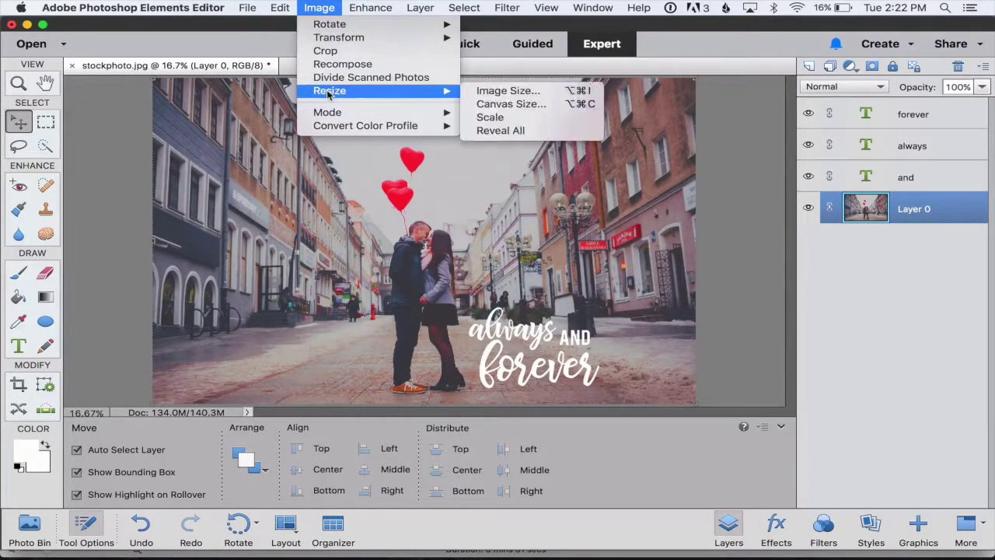
click(494, 104)
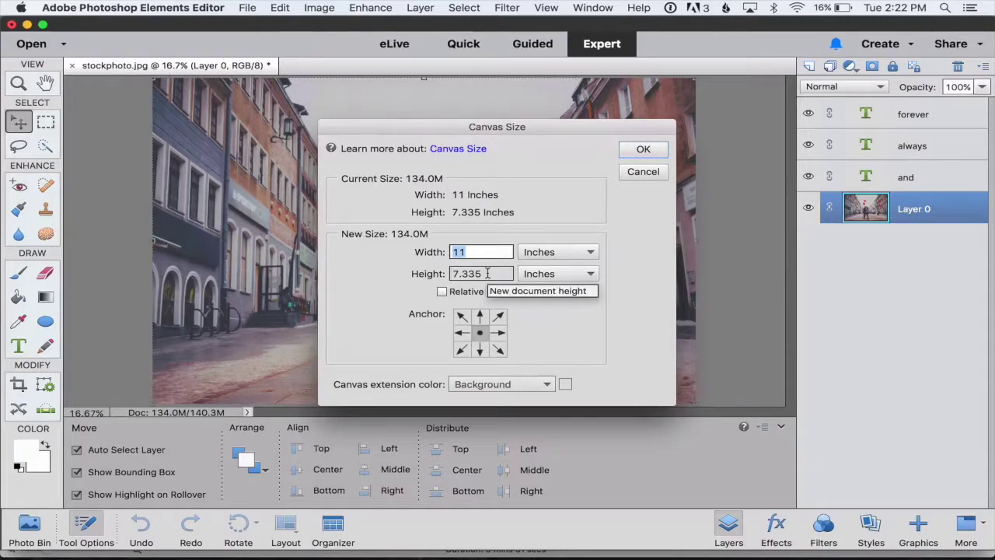
text(14)
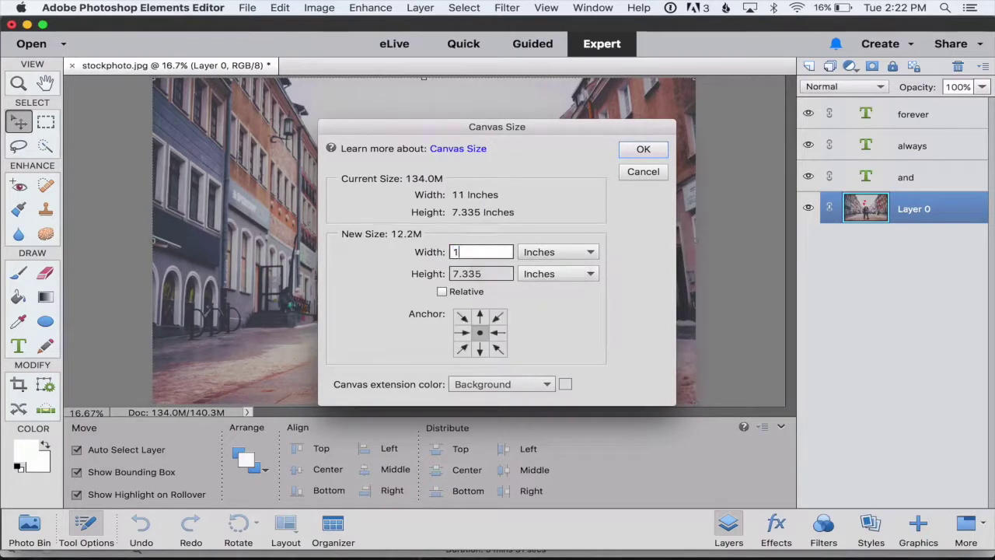
key(Tab)
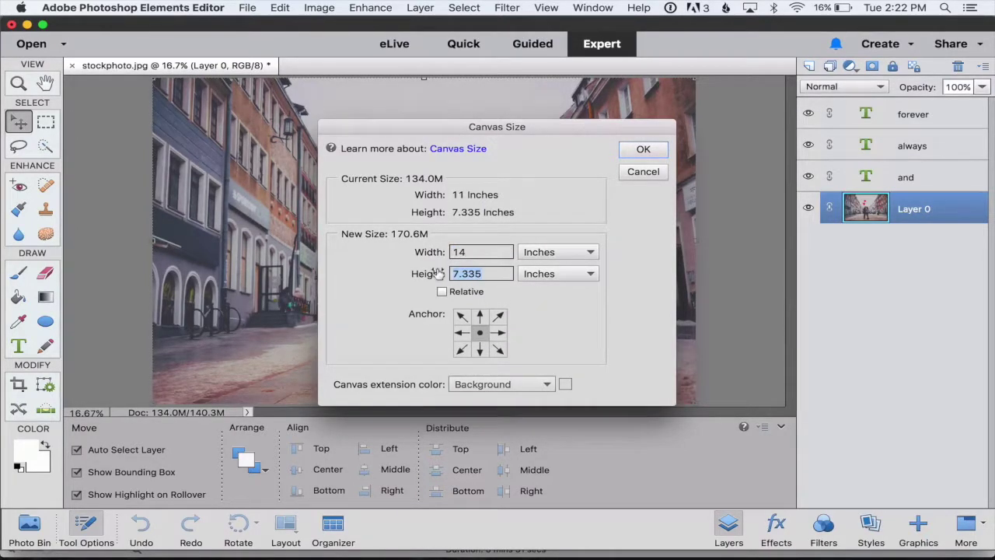
text(11)
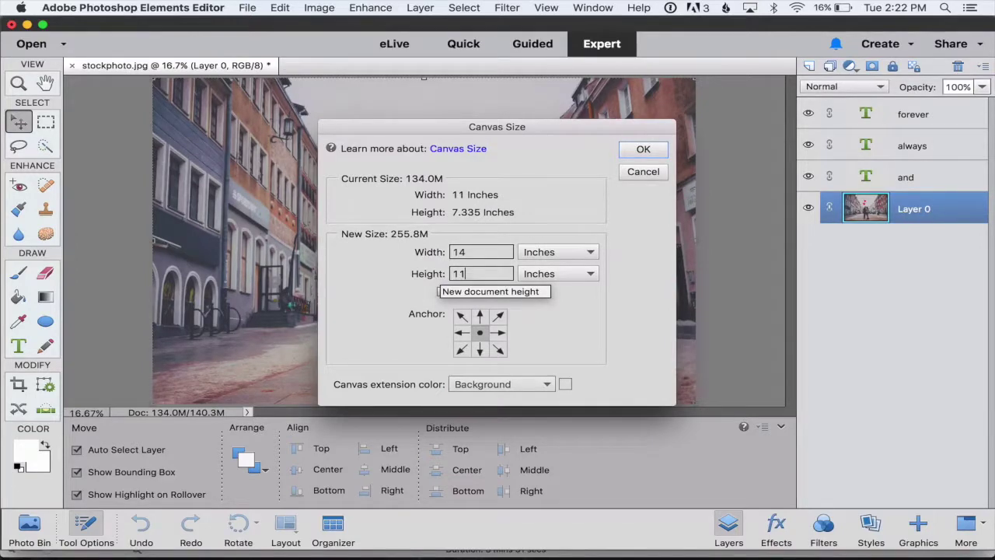
key(Return)
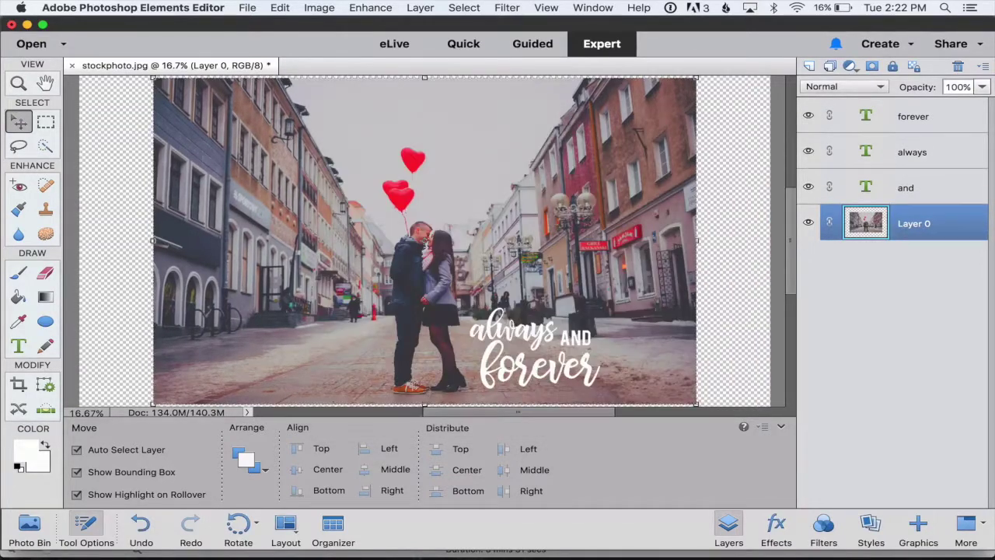
key(super+minus)
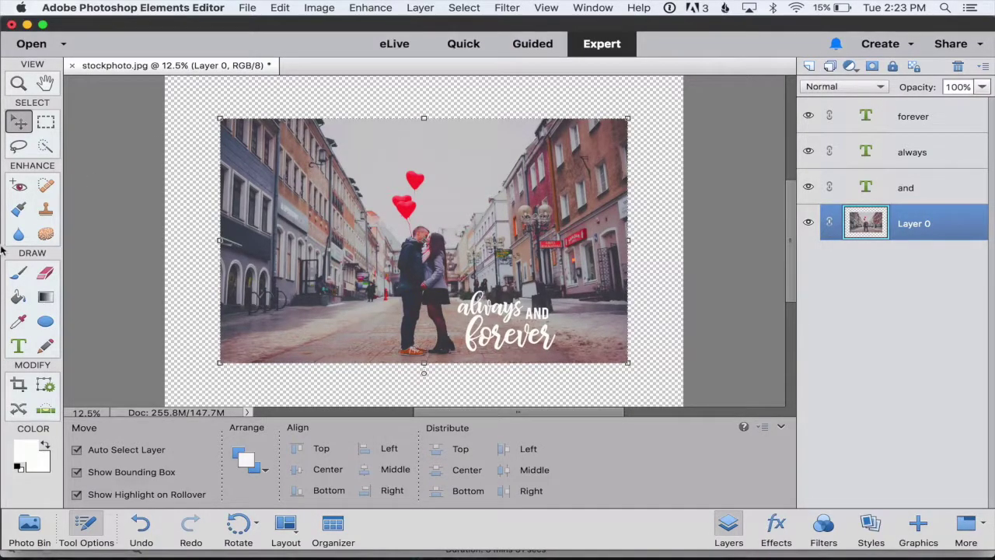
Draw a white ellipse with Fixed Size 9.25 in × 9.25 in on the canvas as Shape 1
click(45, 322)
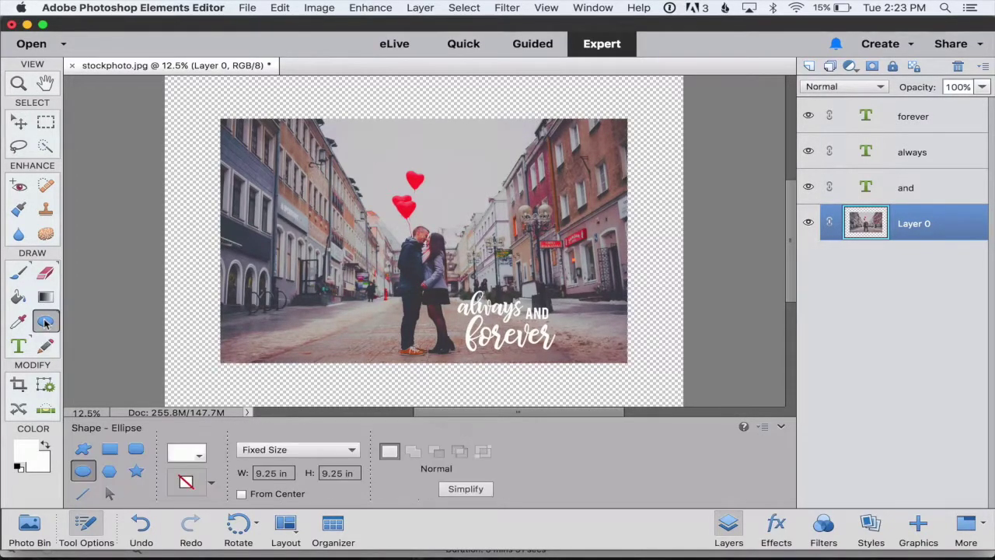
click(110, 449)
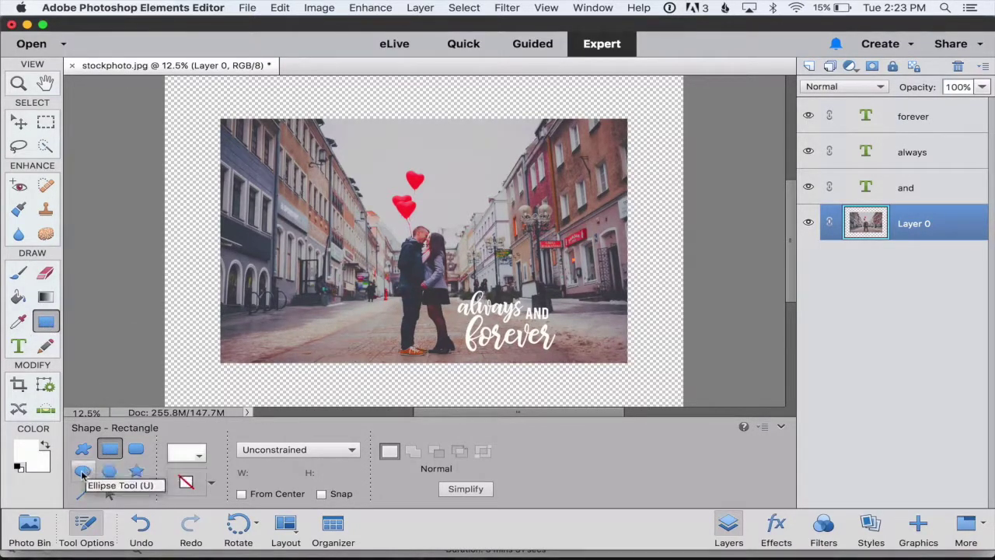
click(82, 471)
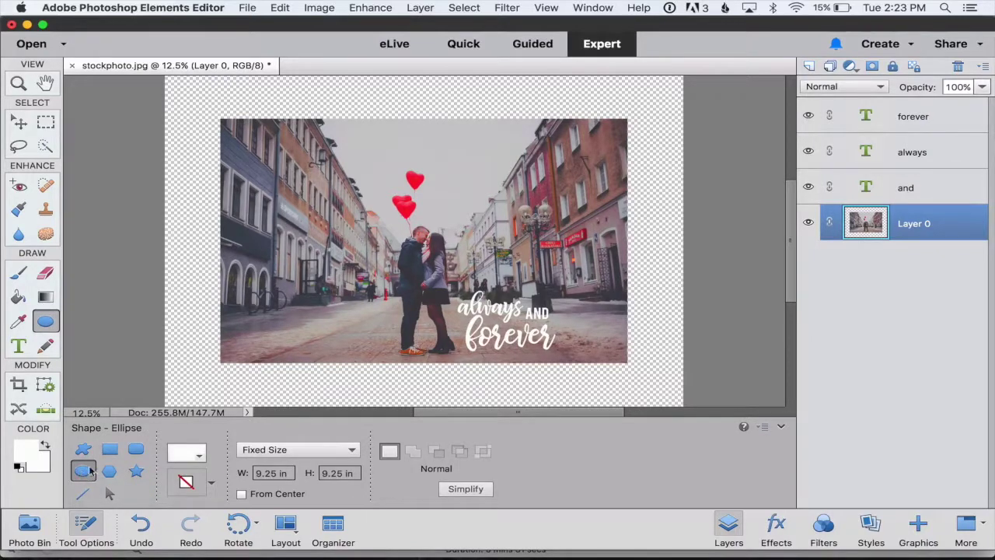
click(297, 450)
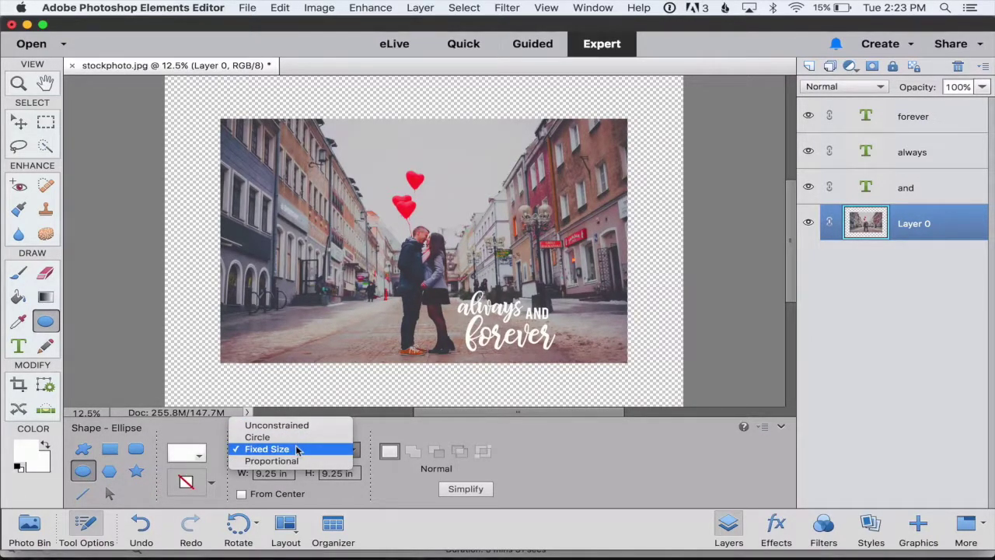
click(296, 450)
click(257, 473)
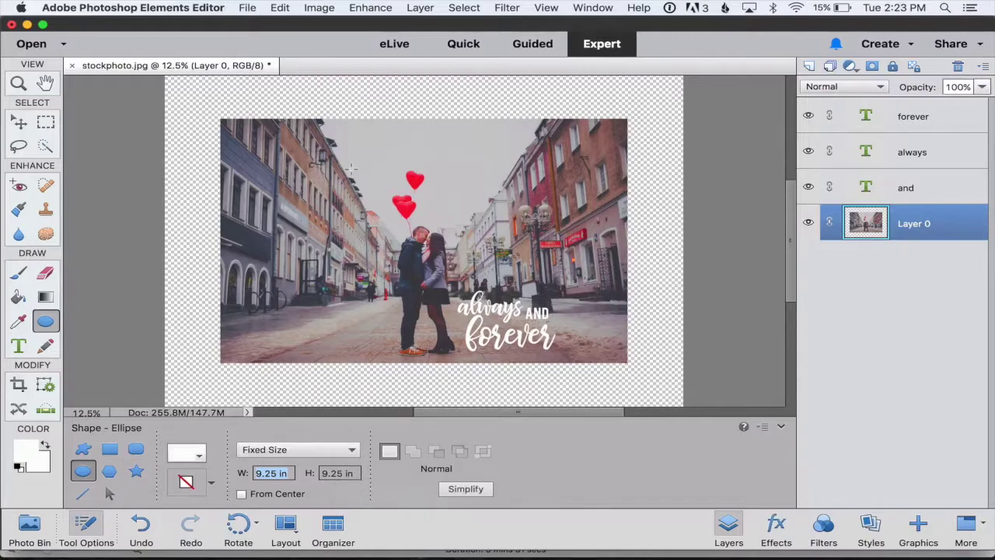
click(329, 144)
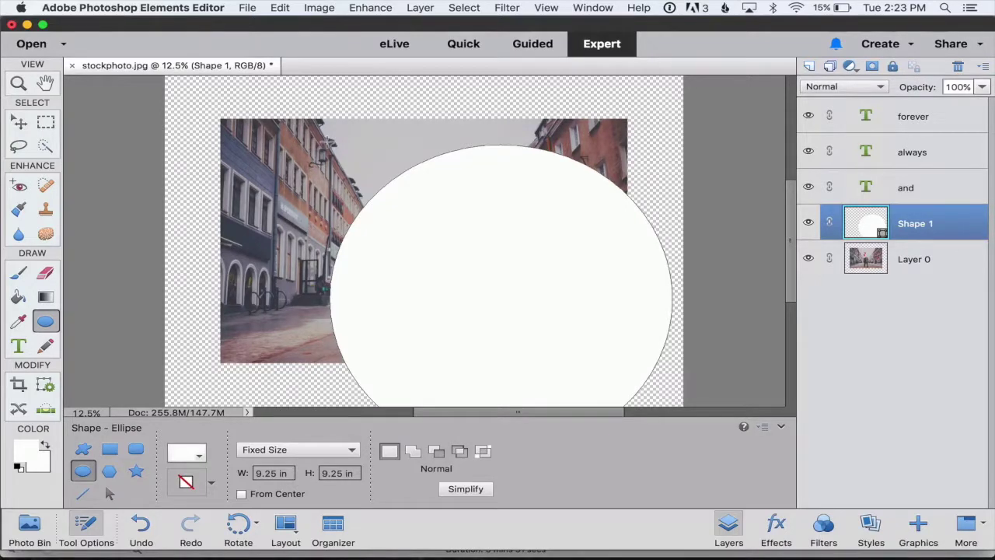
Move the circle toward the canvas centre and put Shape 1 beneath Layer 0
key(v)
drag(491, 238, 442, 187)
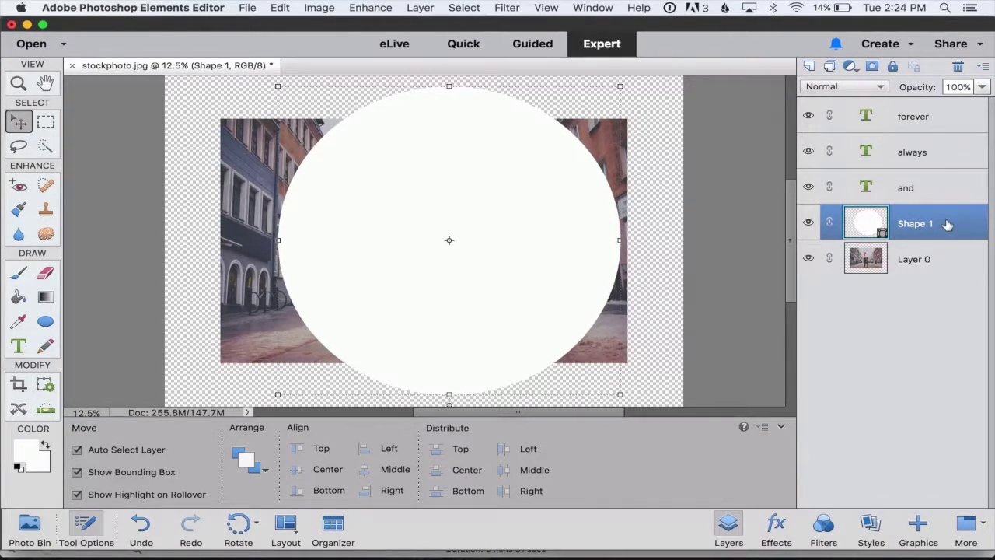
drag(947, 224, 944, 260)
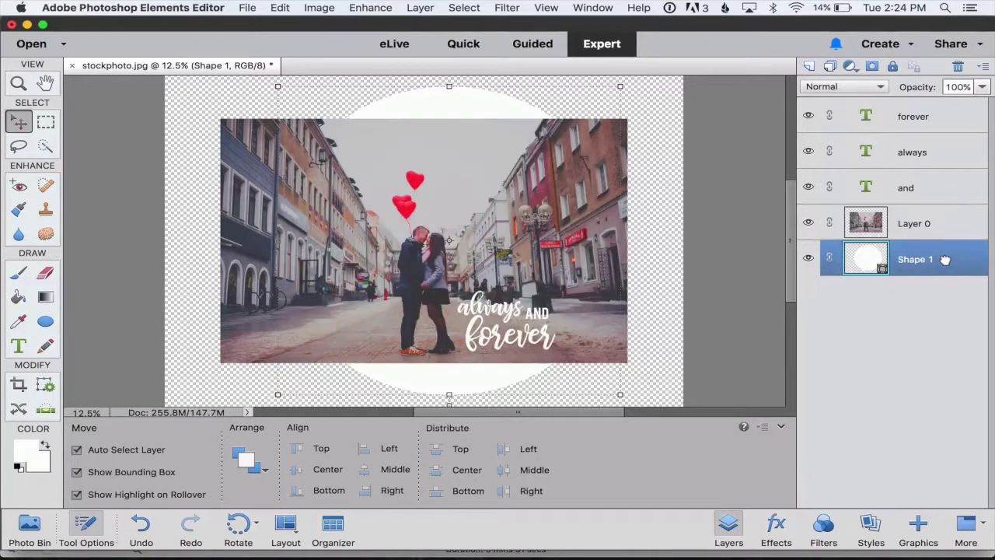
Make a clipping mask so the street photo shows only inside the circle
key(shift+super)
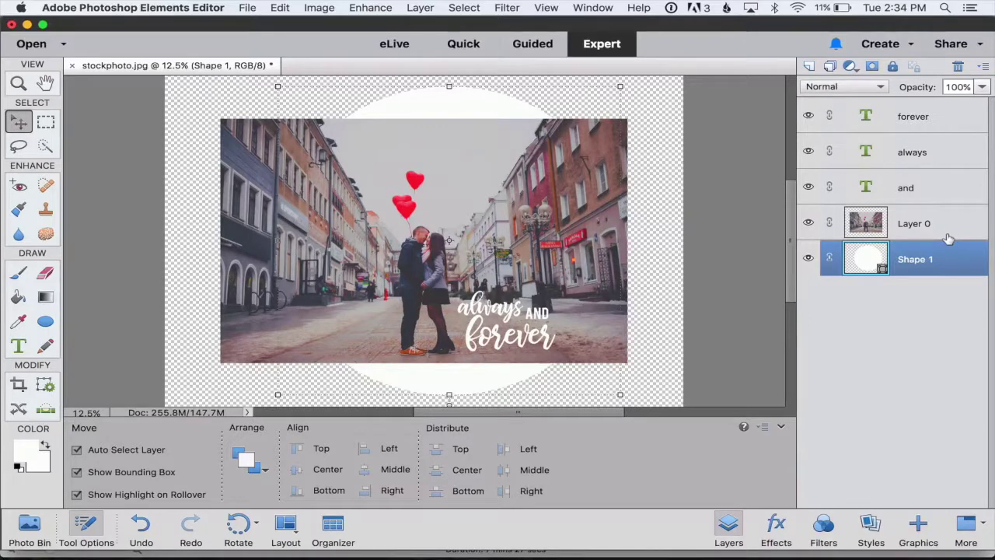
key(alt)
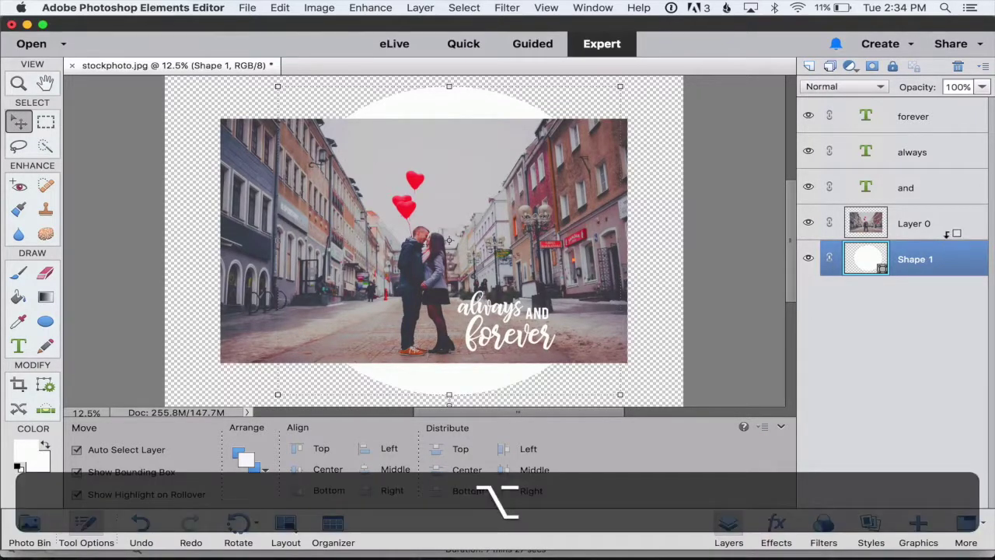
alt+click(948, 234)
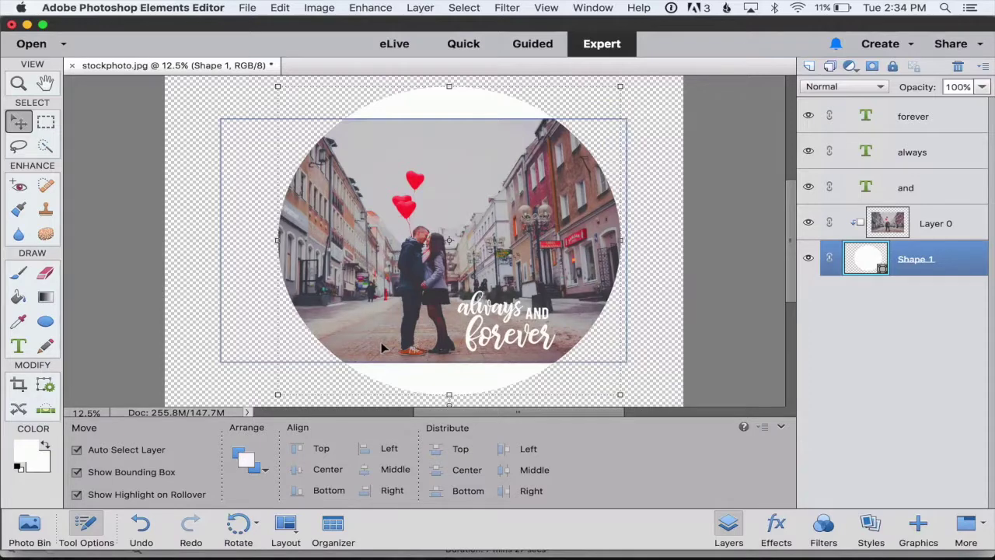
Scale the street photo to about 125% and shift it left and down within the circle
click(961, 225)
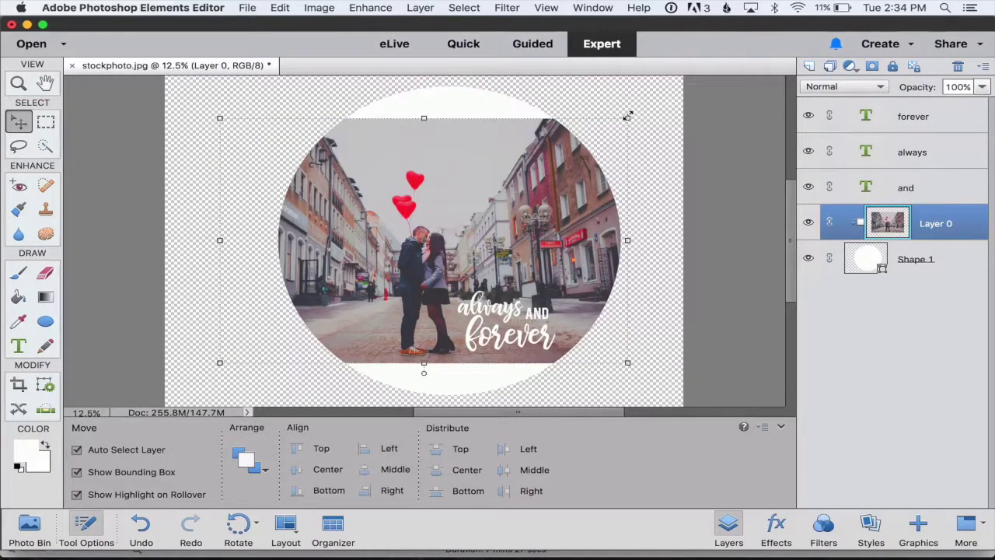
drag(624, 116, 728, 69)
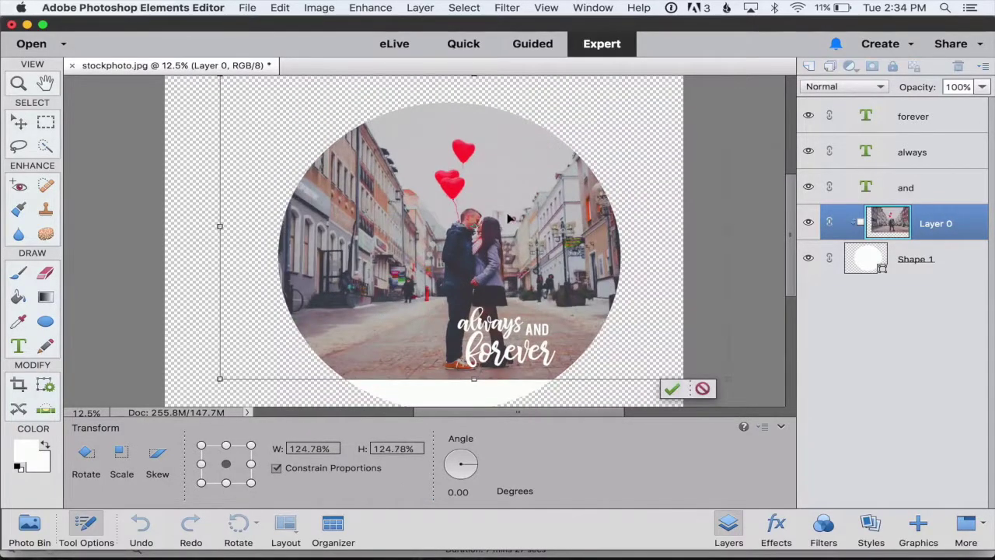
drag(508, 218, 449, 240)
key(super+minus)
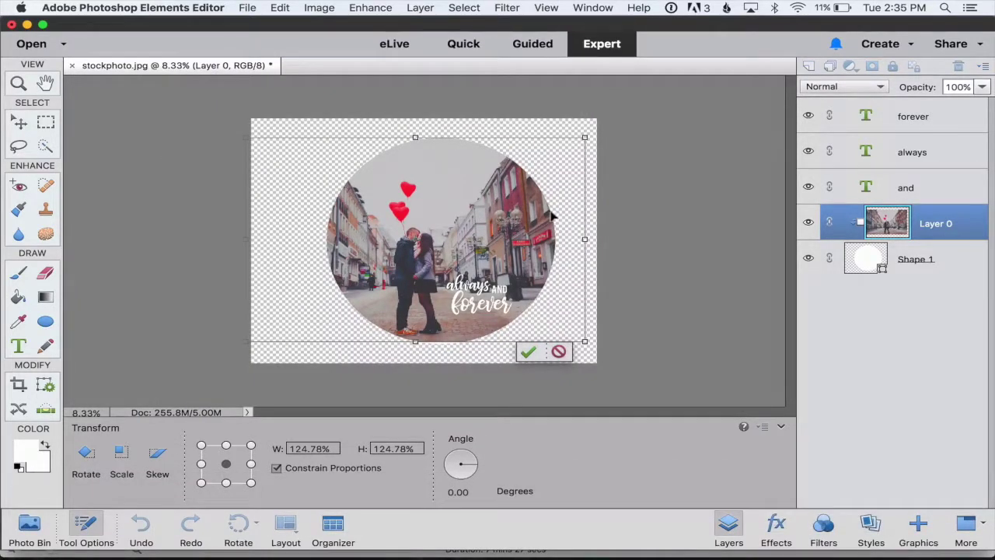
Enlarge the photo further to about 143%, shift it left, apply, and lower the 'forever' text
drag(583, 131, 628, 101)
drag(447, 243, 410, 245)
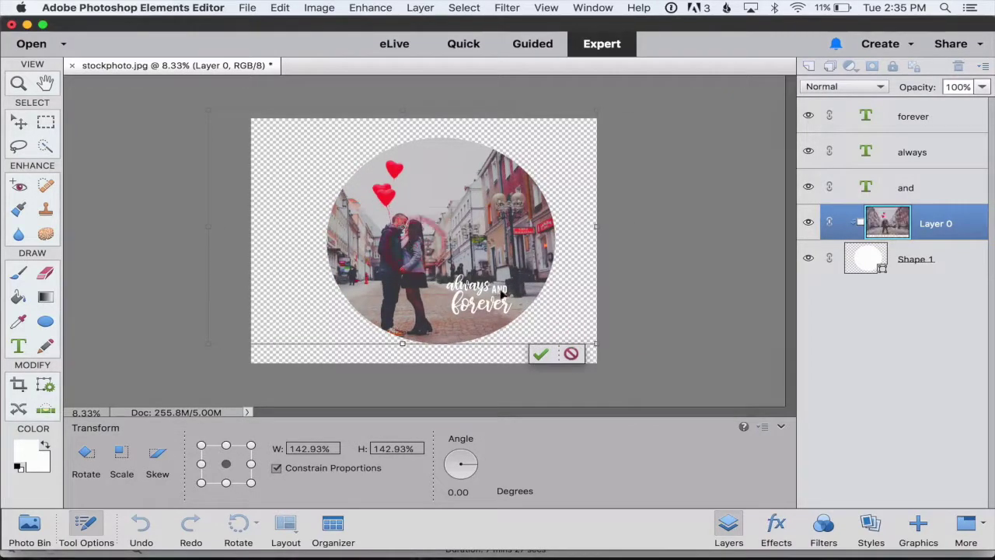
click(539, 352)
mouse_move(477, 300)
mouse_down()
mouse_move(455, 311)
mouse_move(482, 287)
mouse_move(462, 292)
mouse_move(487, 295)
mouse_up()
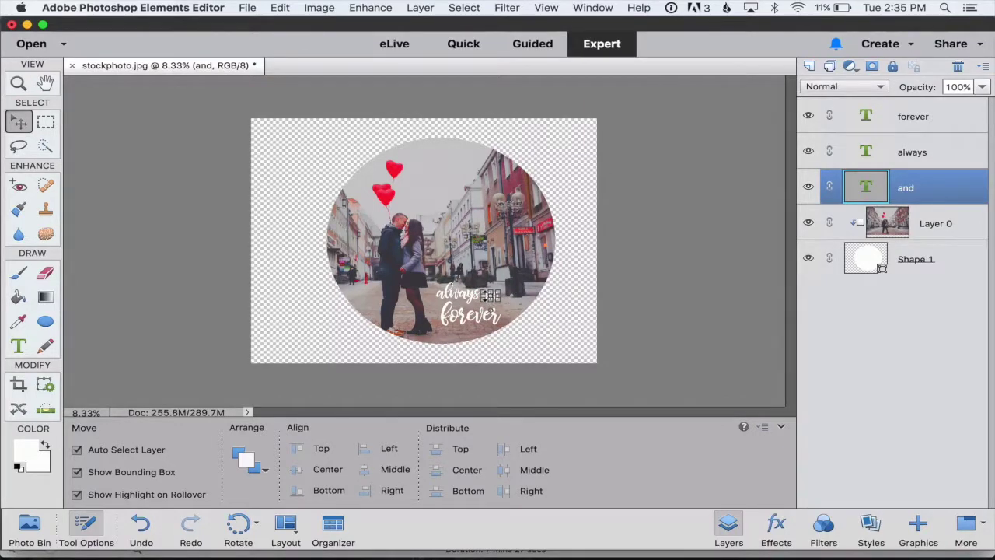
click(510, 234)
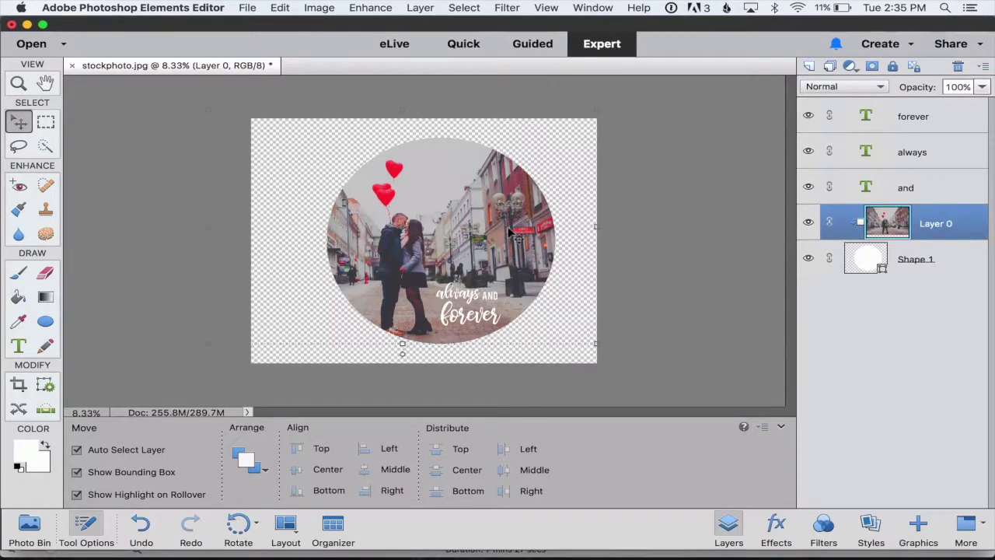
Scale the 'always', 'AND' and 'forever' text layers together to 124.06% and nudge them into place
click(453, 316)
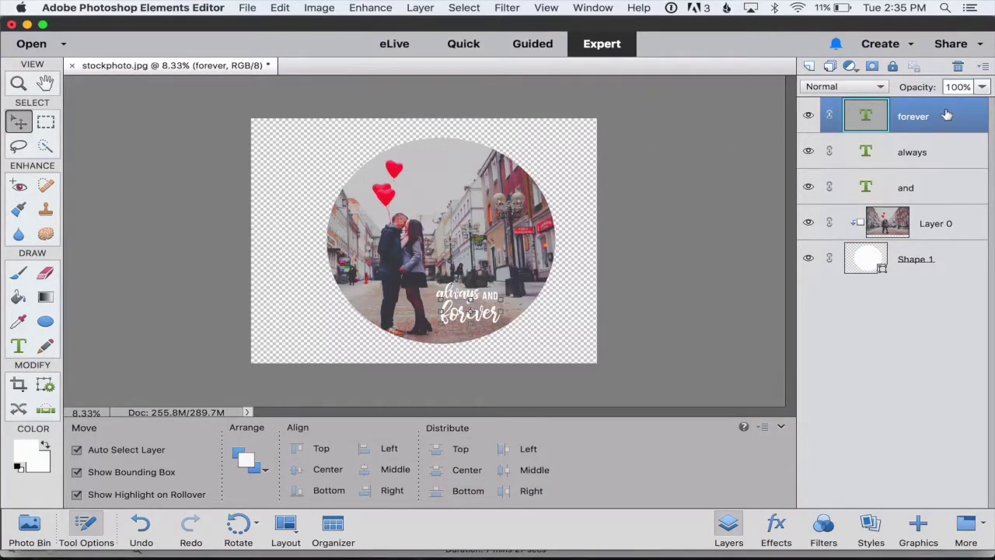
shift+click(936, 152)
shift+click(937, 186)
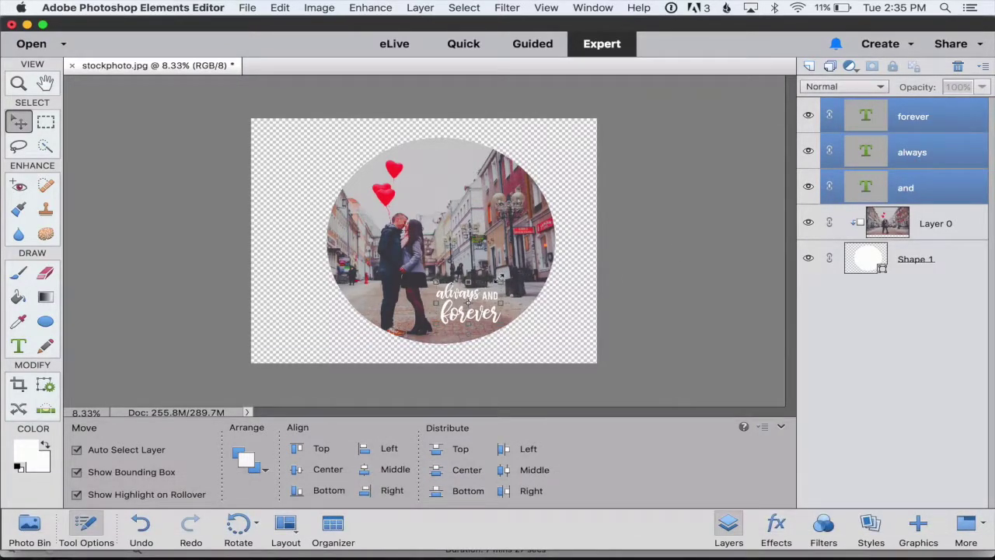
key(super+t)
drag(501, 281, 520, 276)
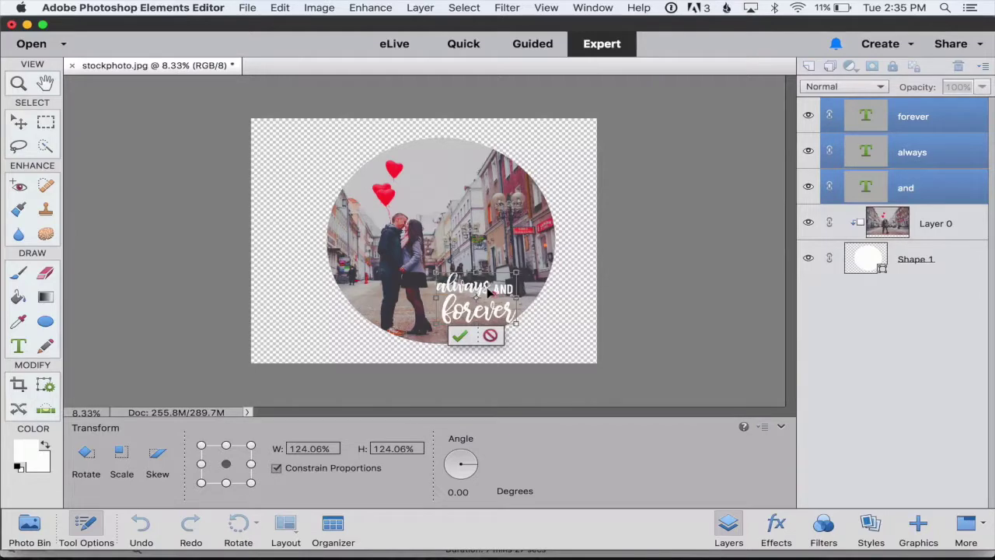
drag(488, 290, 487, 286)
click(459, 335)
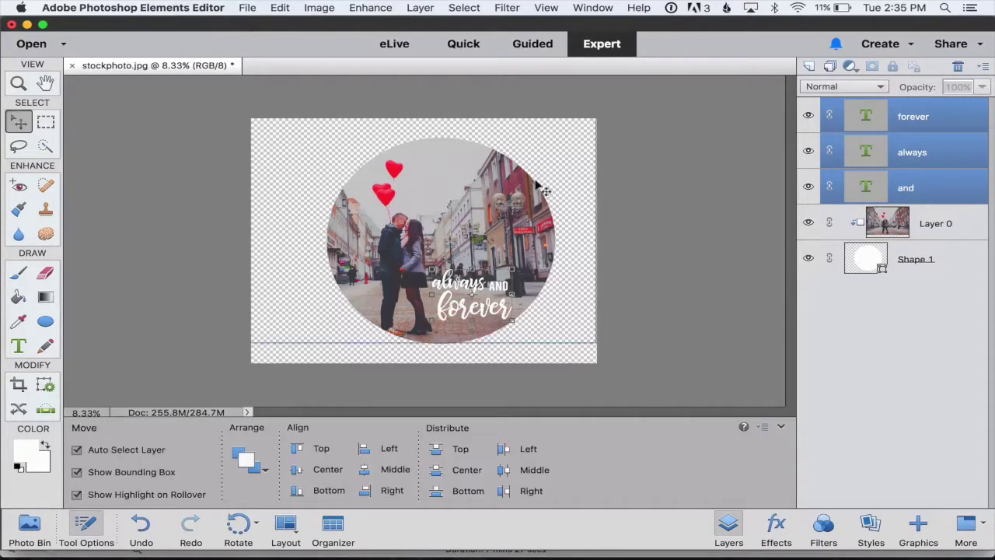
click(567, 160)
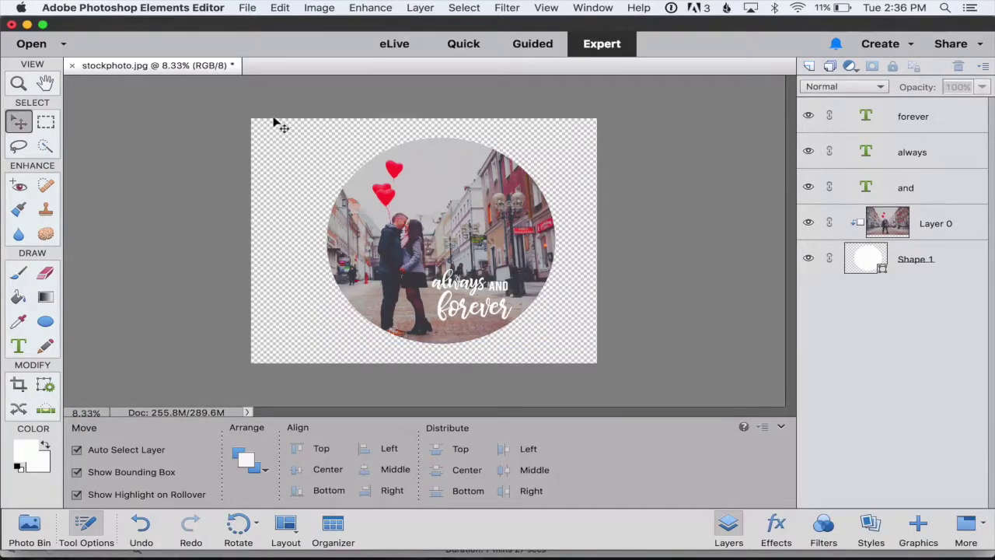
click(248, 6)
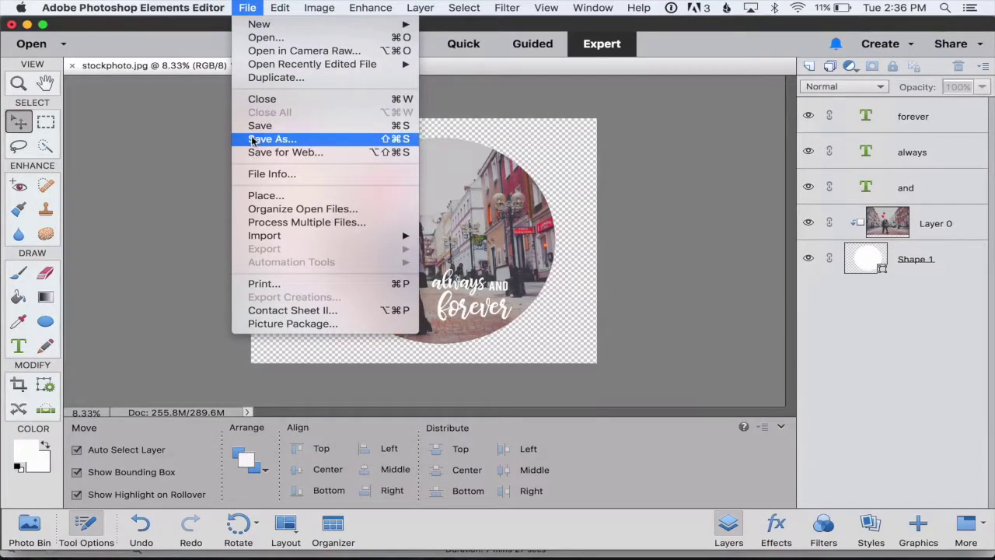
click(544, 82)
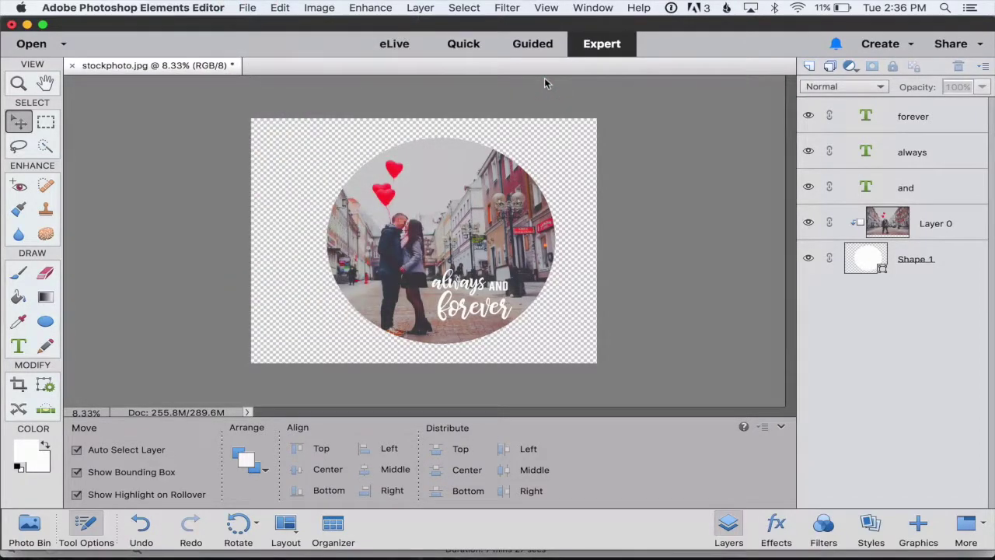